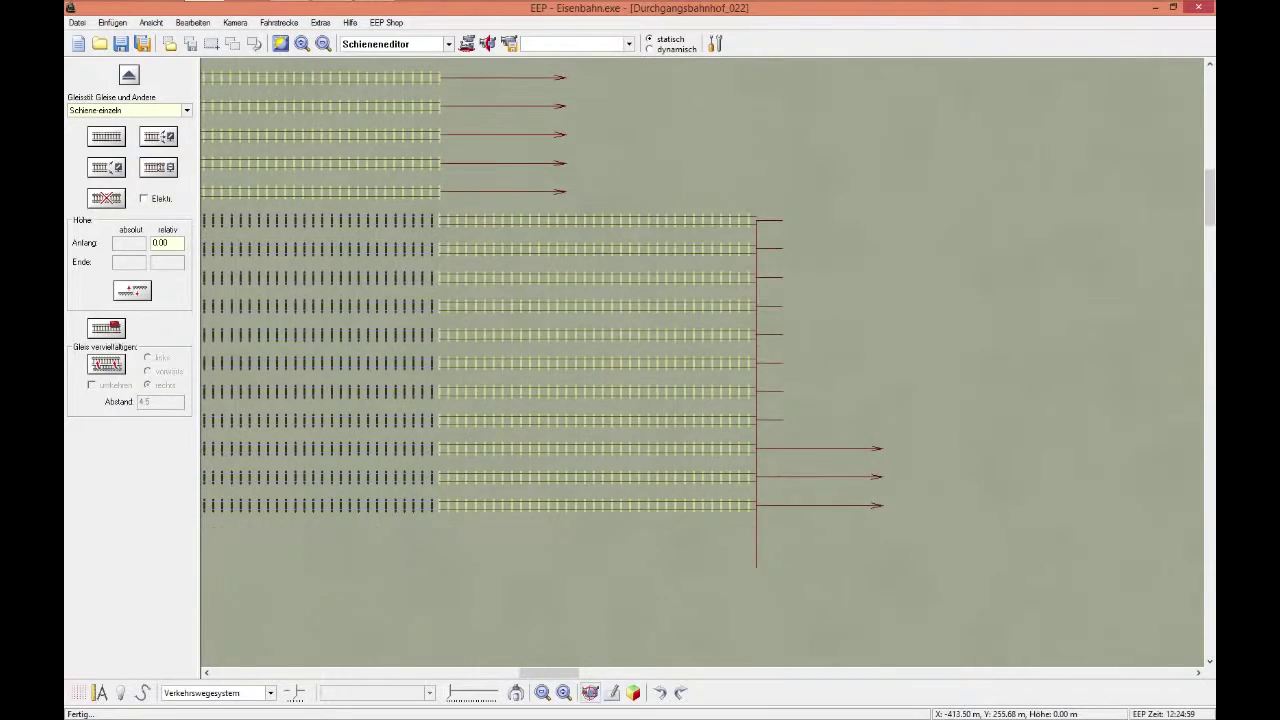
- Examine the parallel station tracks in the 3D view, following them to their open ends, and return to the plan view
click(633, 693)
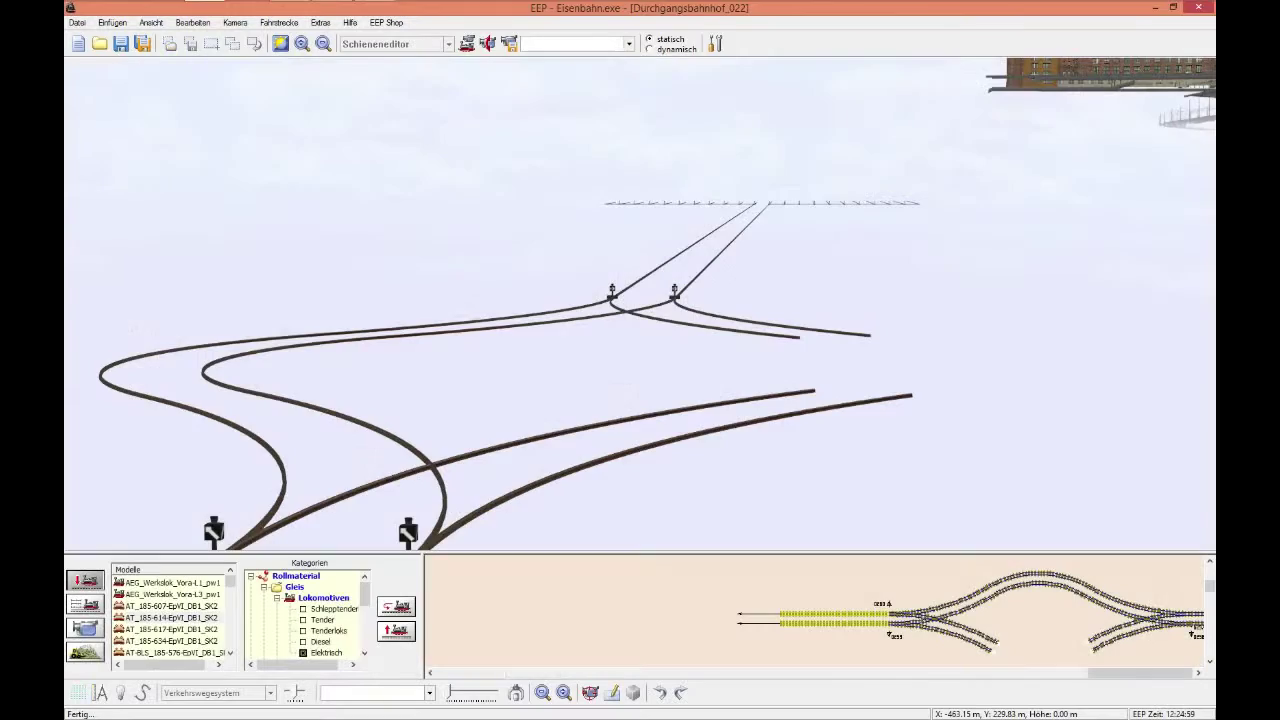
key(Up)
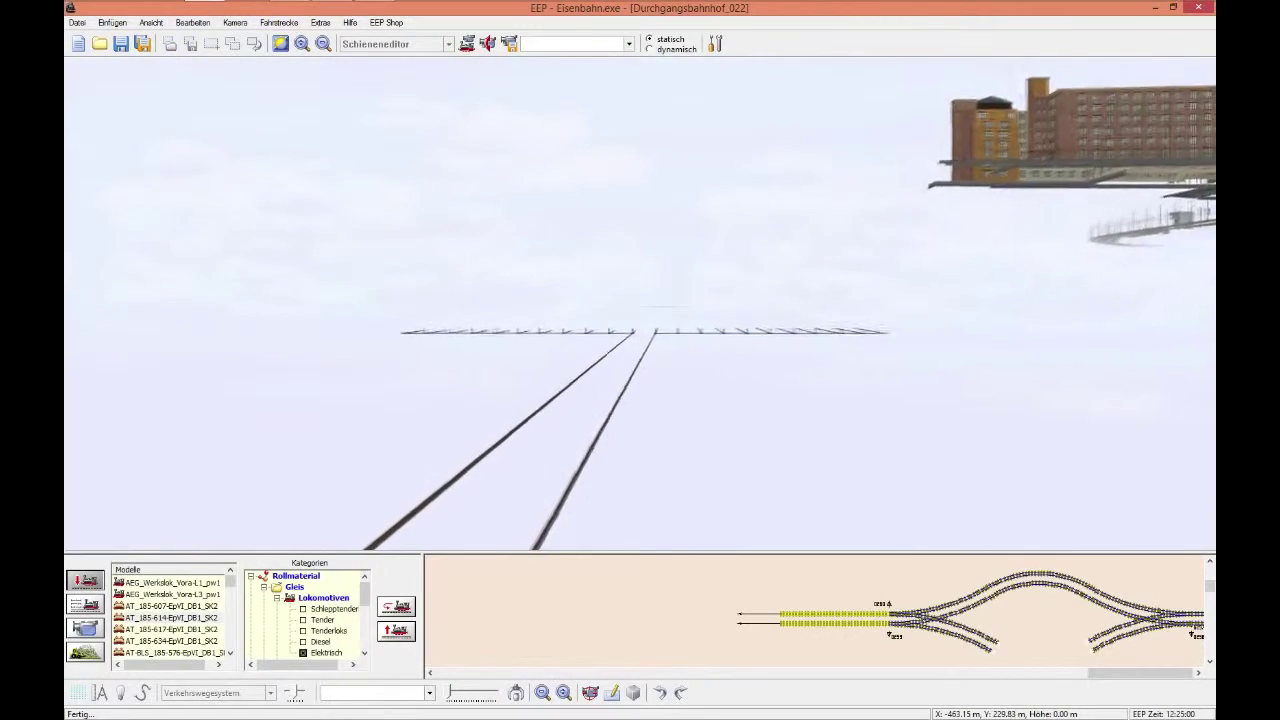
key(Up)
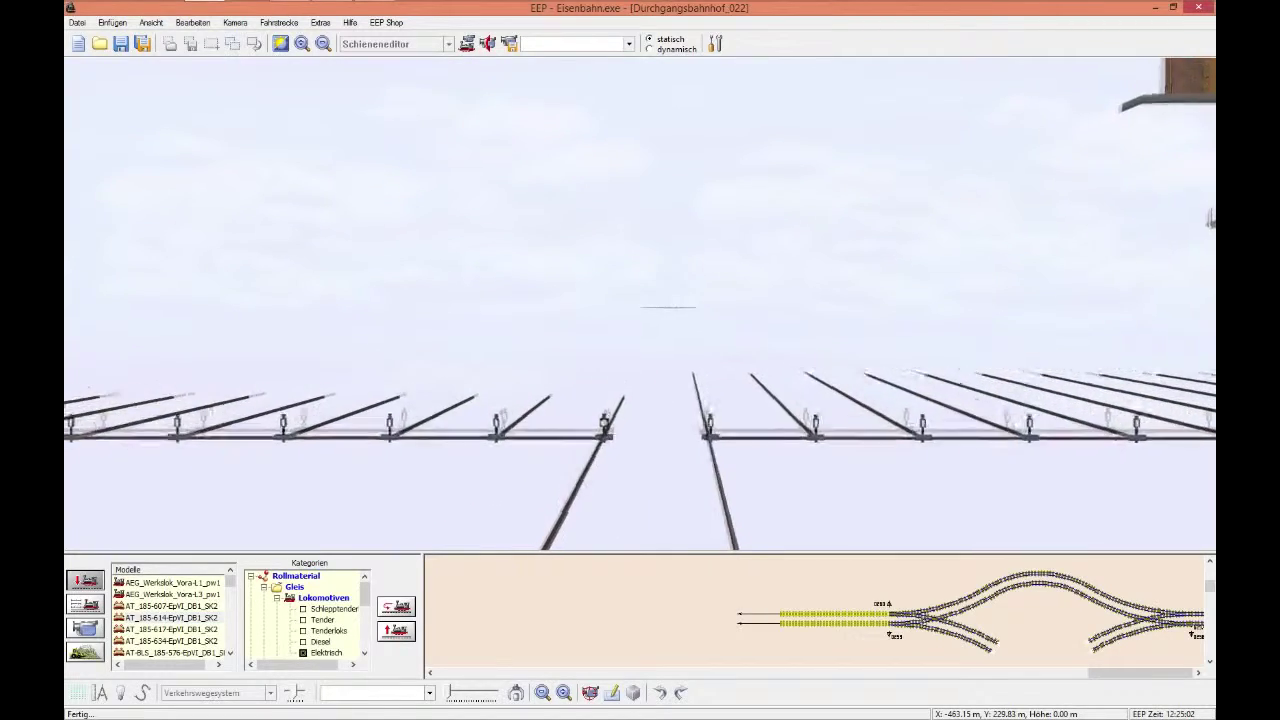
key(Up)
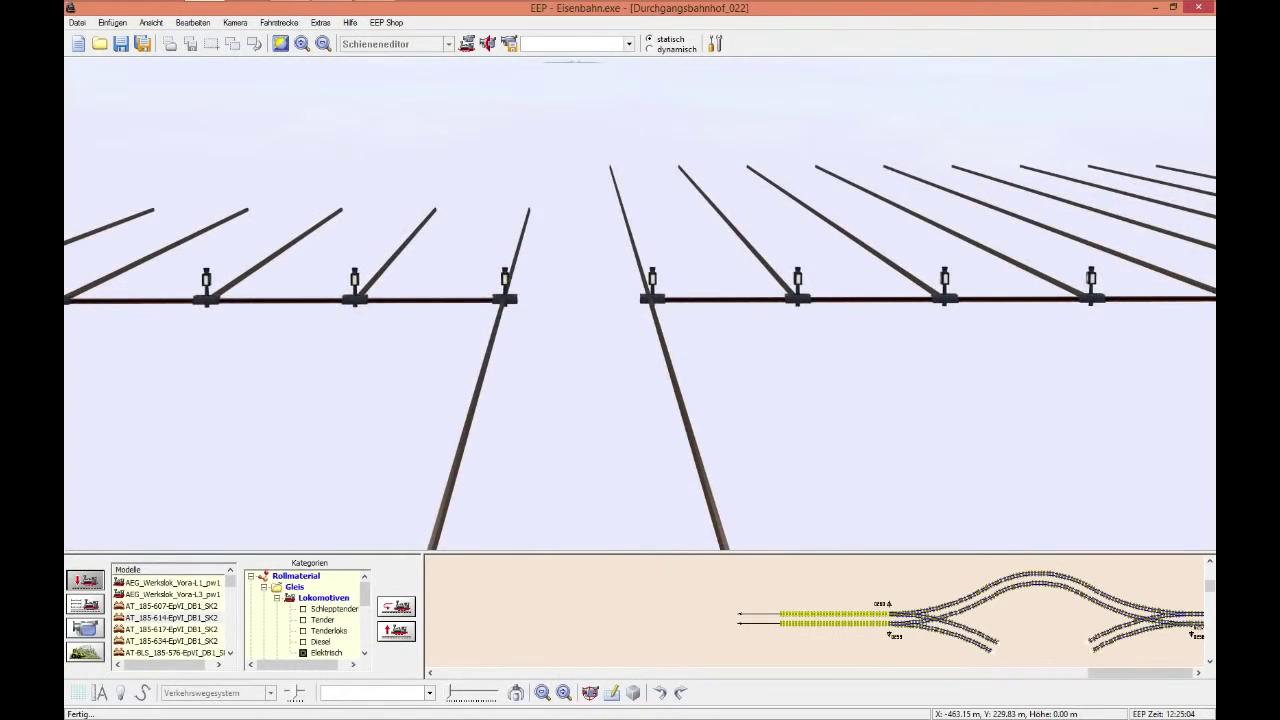
key(Up)
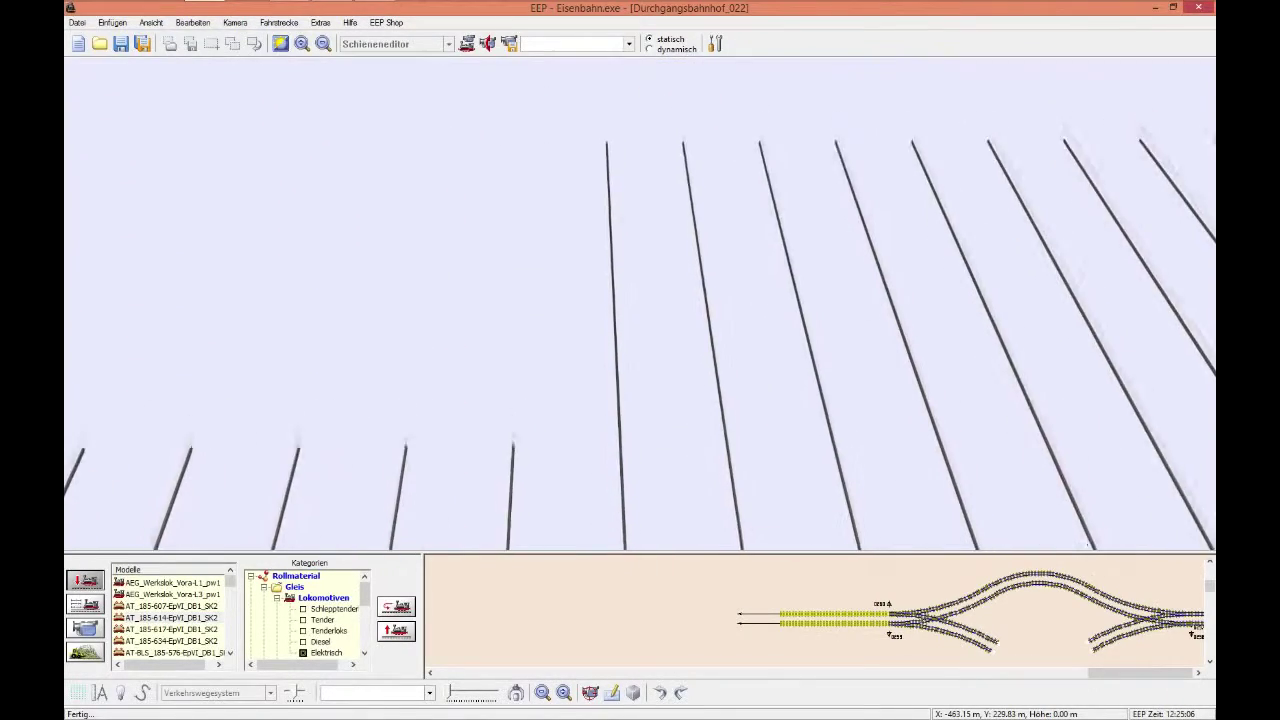
click(612, 692)
- Extend the lowest station track by repeatedly duplicating its end section forward
key(Right)
key(Right)
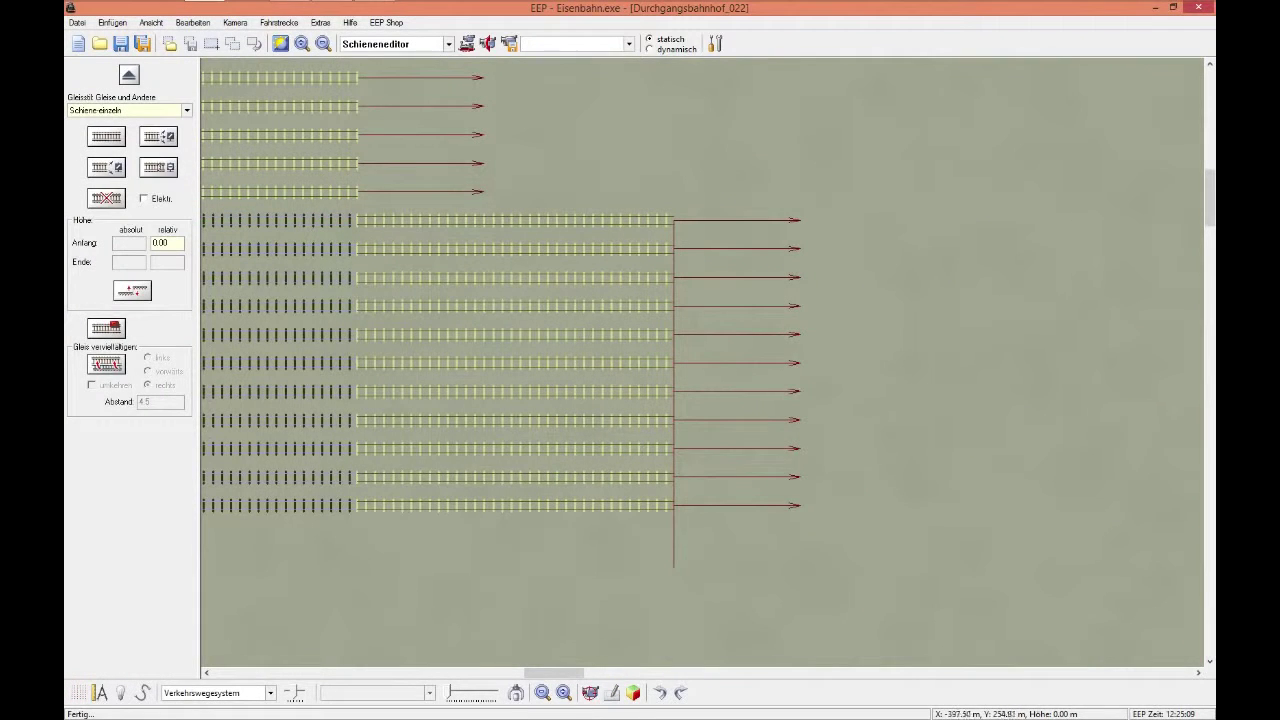
click(515, 505)
click(106, 364)
click(106, 364)
click(106, 364)
key(Left)
key(Right)
key(Right)
key(Right)
key(Right)
right_click(727, 505)
key(Escape)
click(106, 364)
click(106, 364)
click(106, 364)
right_click(727, 505)
key(Escape)
key(Right)
click(106, 364)
key(Right)
click(106, 364)
click(106, 364)
click(106, 364)
click(106, 364)
click(106, 364)
right_click(440, 425)
key(Escape)
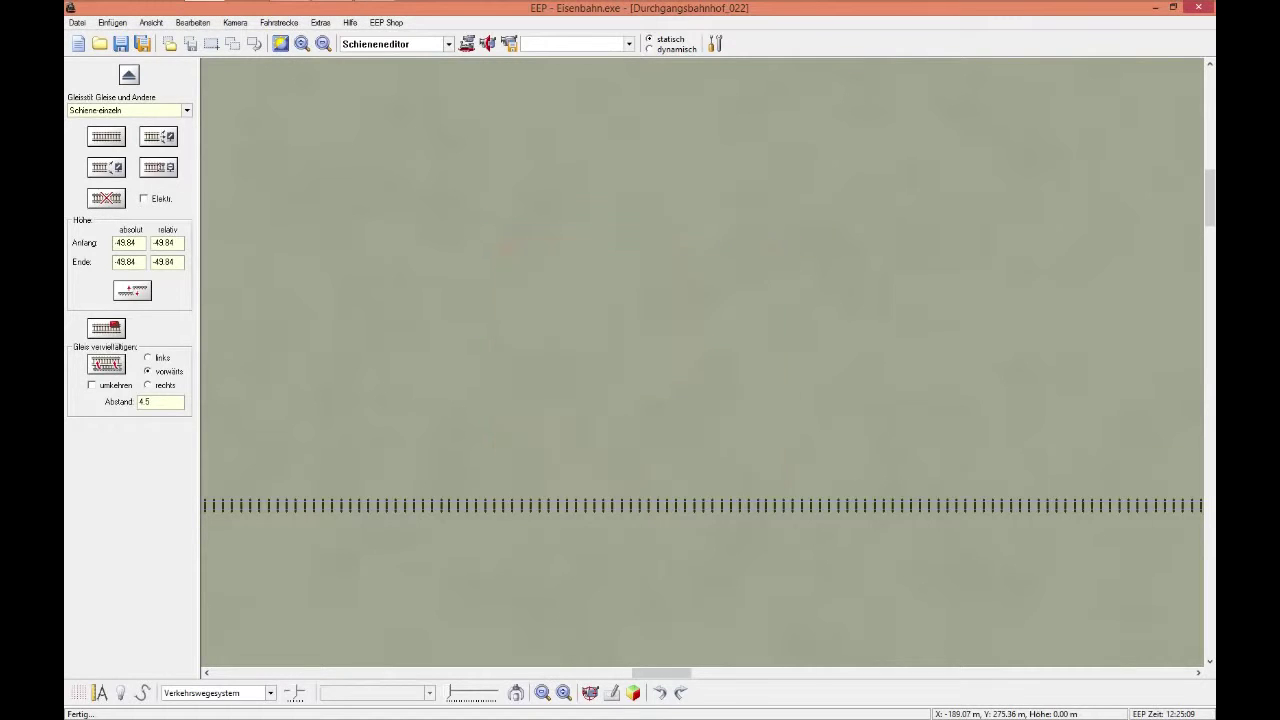
- Look at the single-rail section's properties without changing them, and continue duplicating the lowest track forward to its far end
right_click(442, 505)
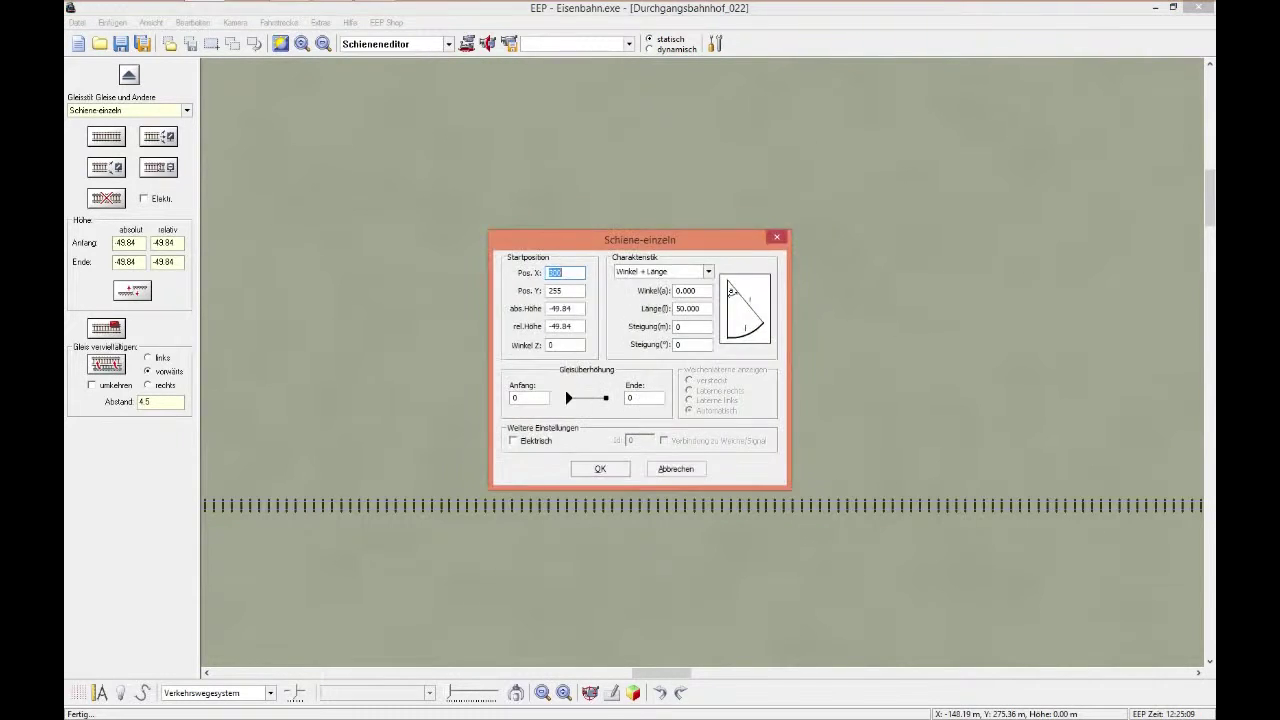
key(Escape)
click(106, 364)
key(Return)
key(Return)
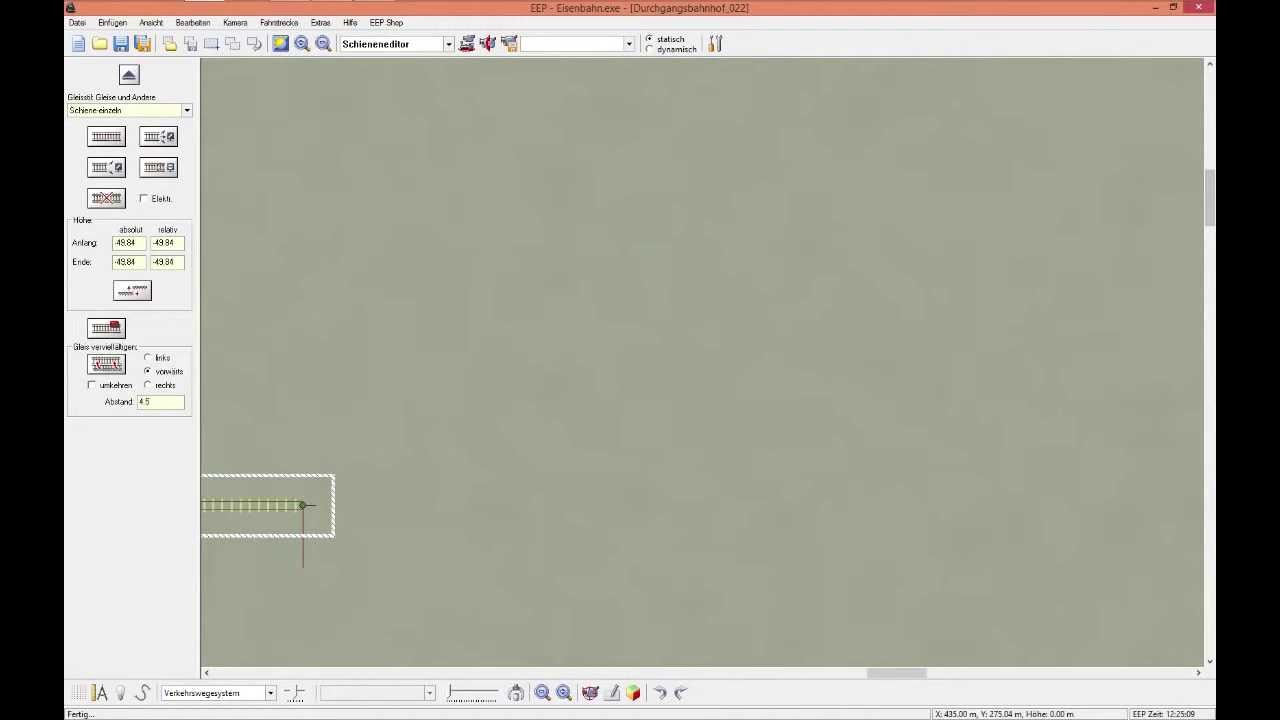
key(Return)
key(Return)
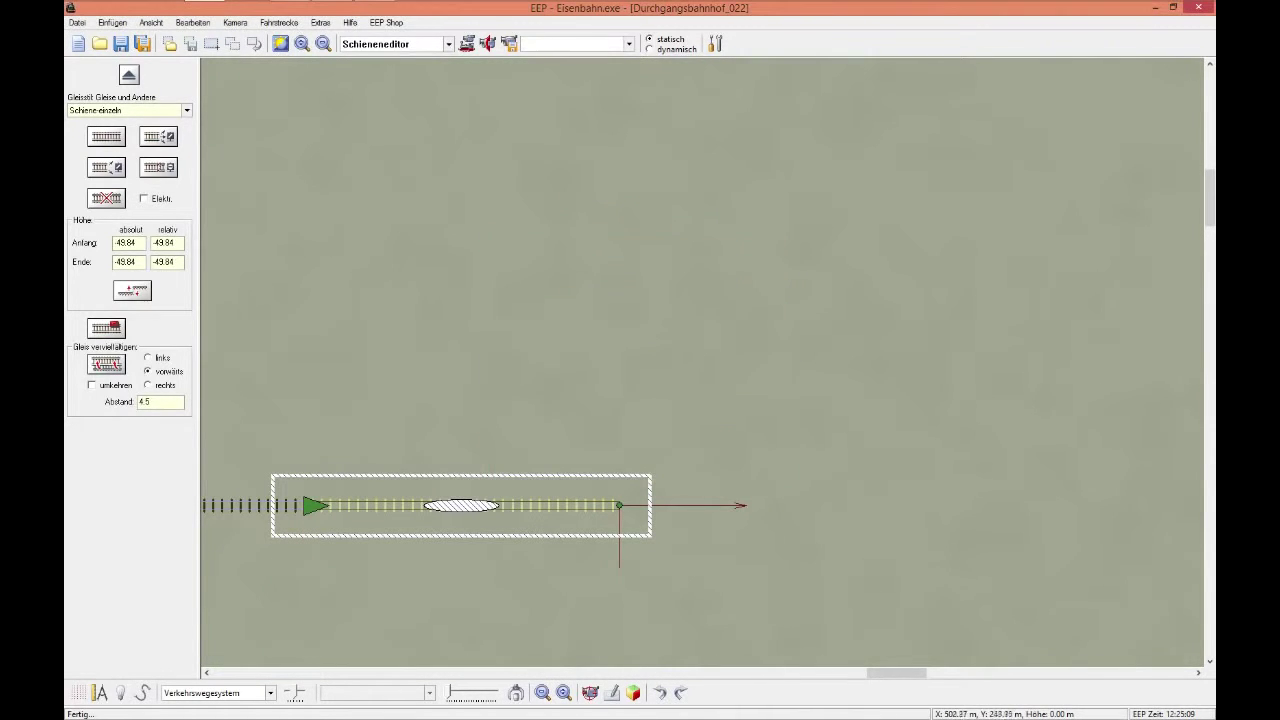
- Duplicate the lowest track's far end section nine times to the left at a spacing of 4.5
click(148, 357)
click(107, 364)
click(107, 364)
click(107, 364)
click(107, 364)
click(107, 364)
key(Return)
key(Return)
key(Return)
key(Return)
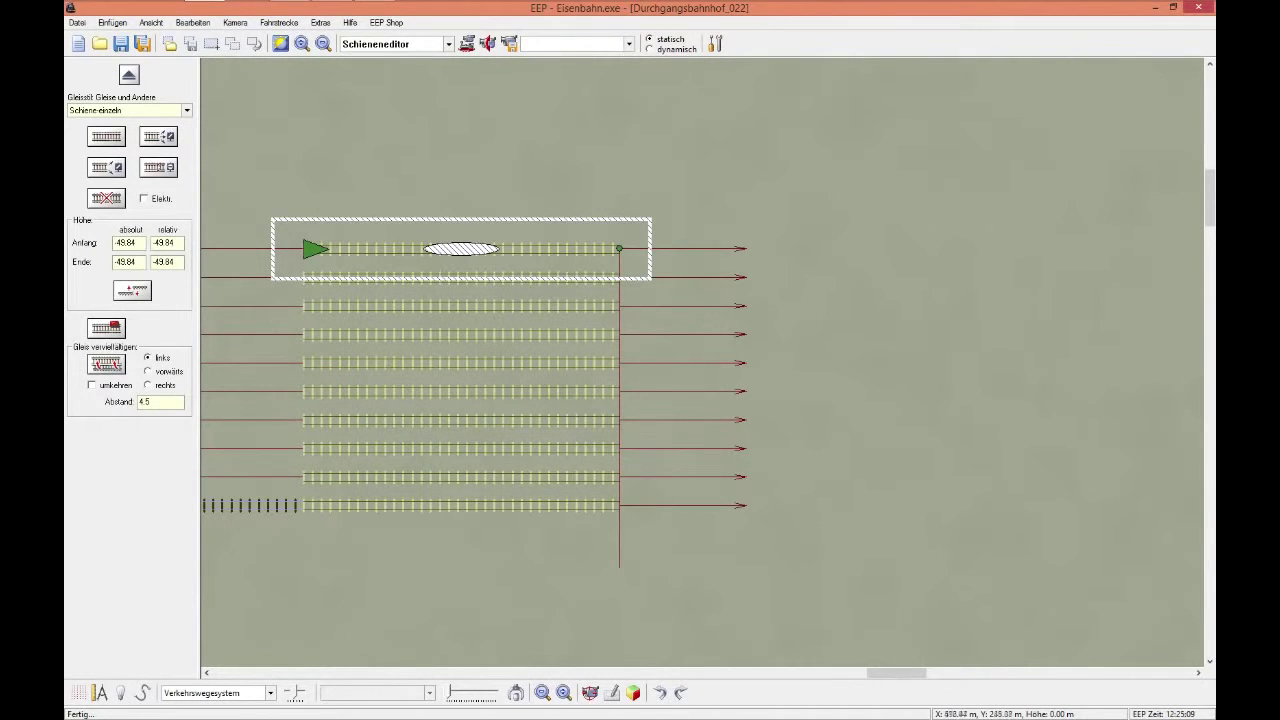
- Extend the uppermost track forward with duplicated sections until it lines up with the far ends of the parallel sections
drag(897, 673, 855, 673)
click(722, 220)
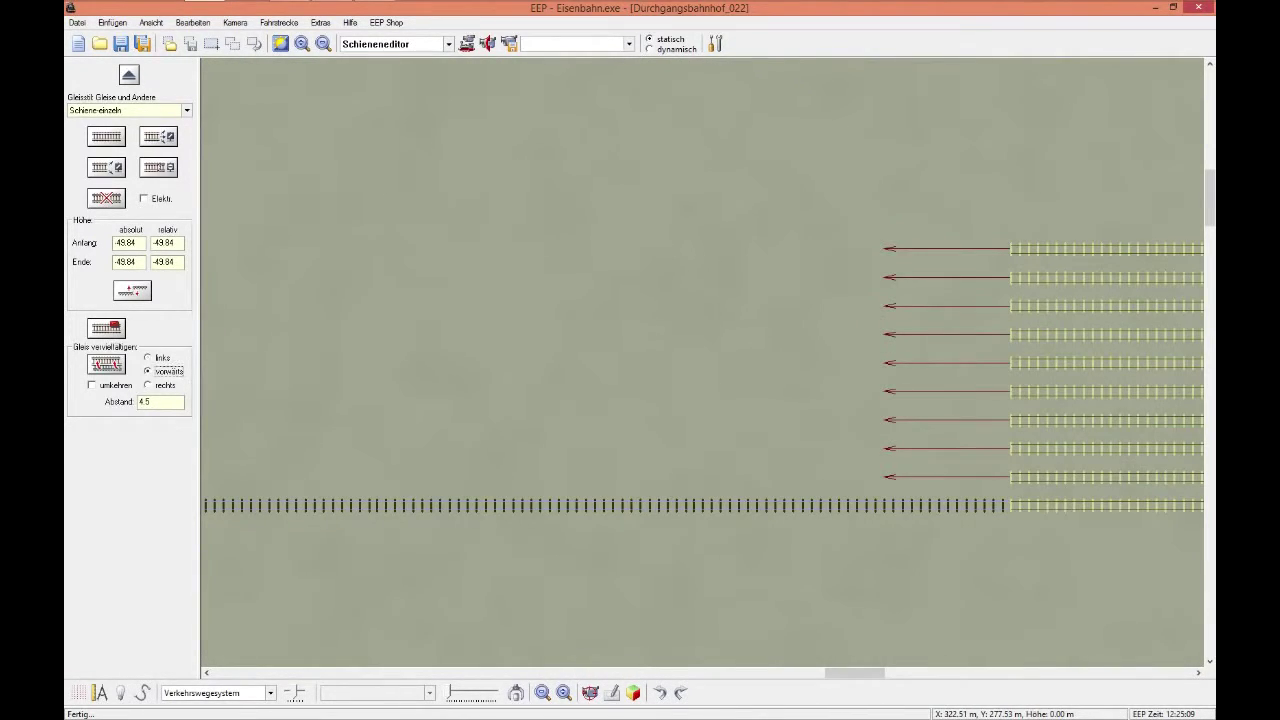
click(106, 364)
click(106, 364)
click(106, 364)
click(106, 364)
click(106, 364)
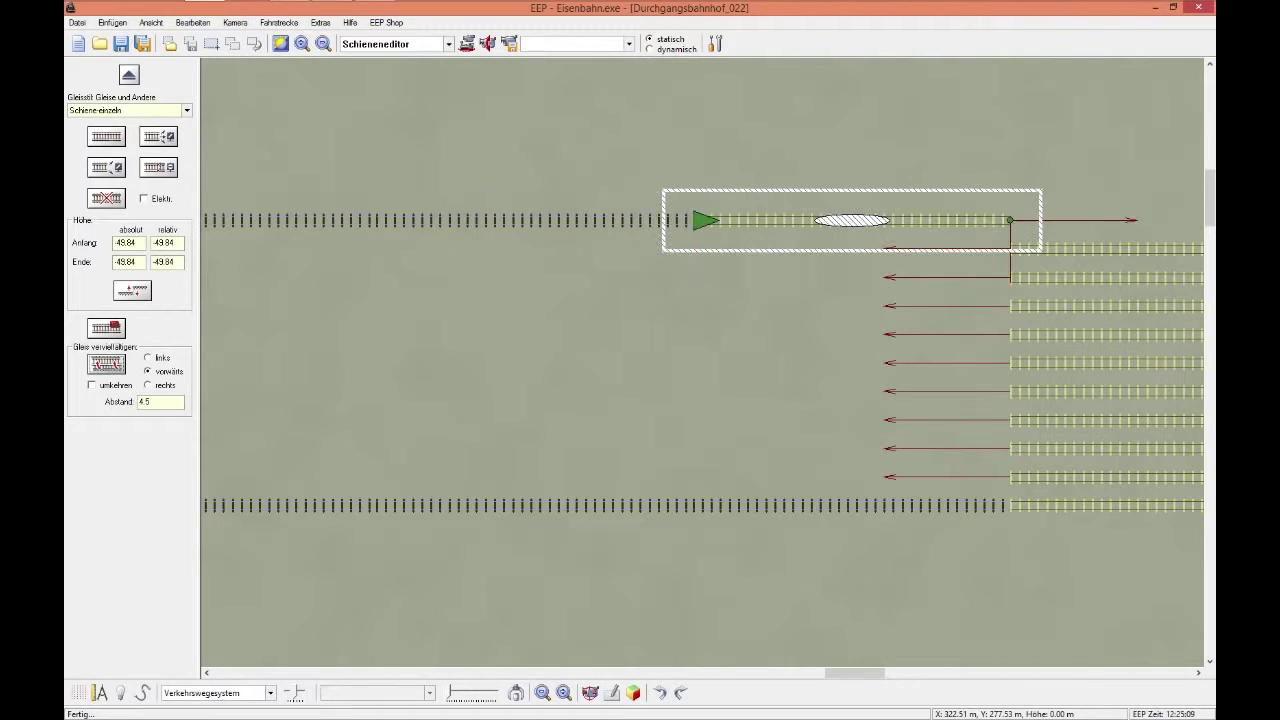
click(106, 364)
scroll(1100, 330, right, 3)
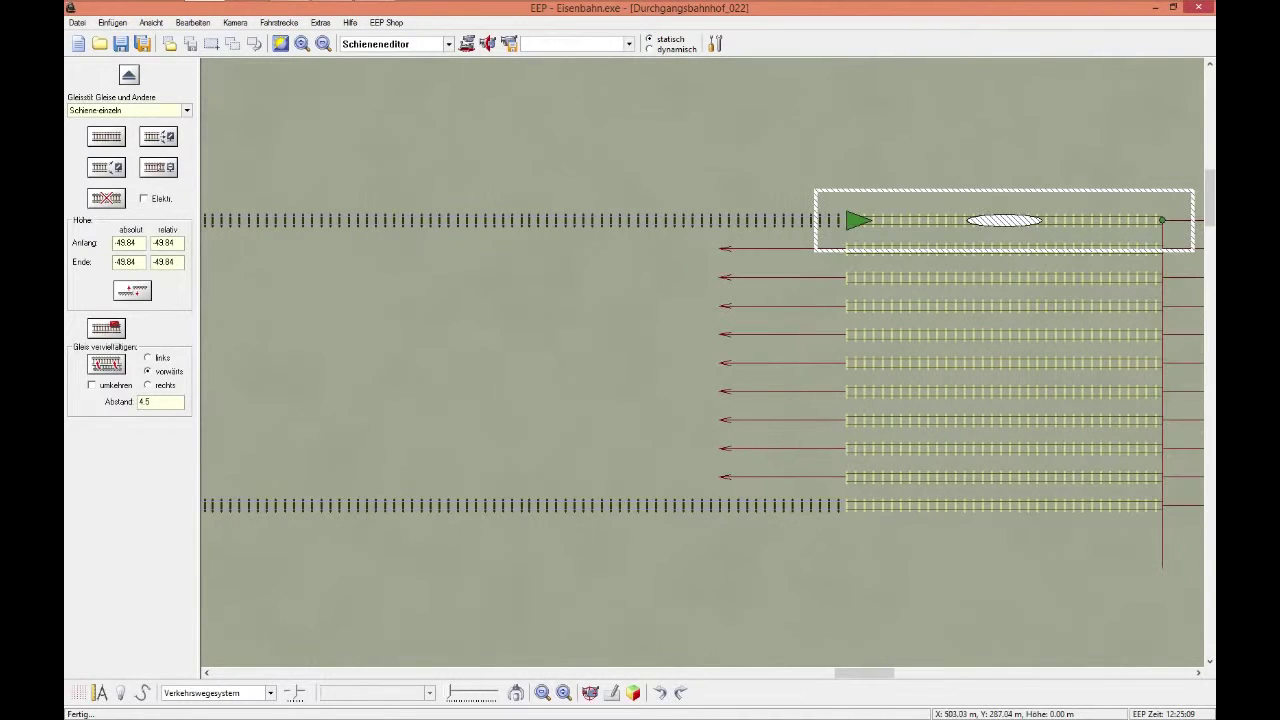
- Duplicate the uppermost track's second-to-last section nine times to the right at a spacing of 4.5
click(688, 220)
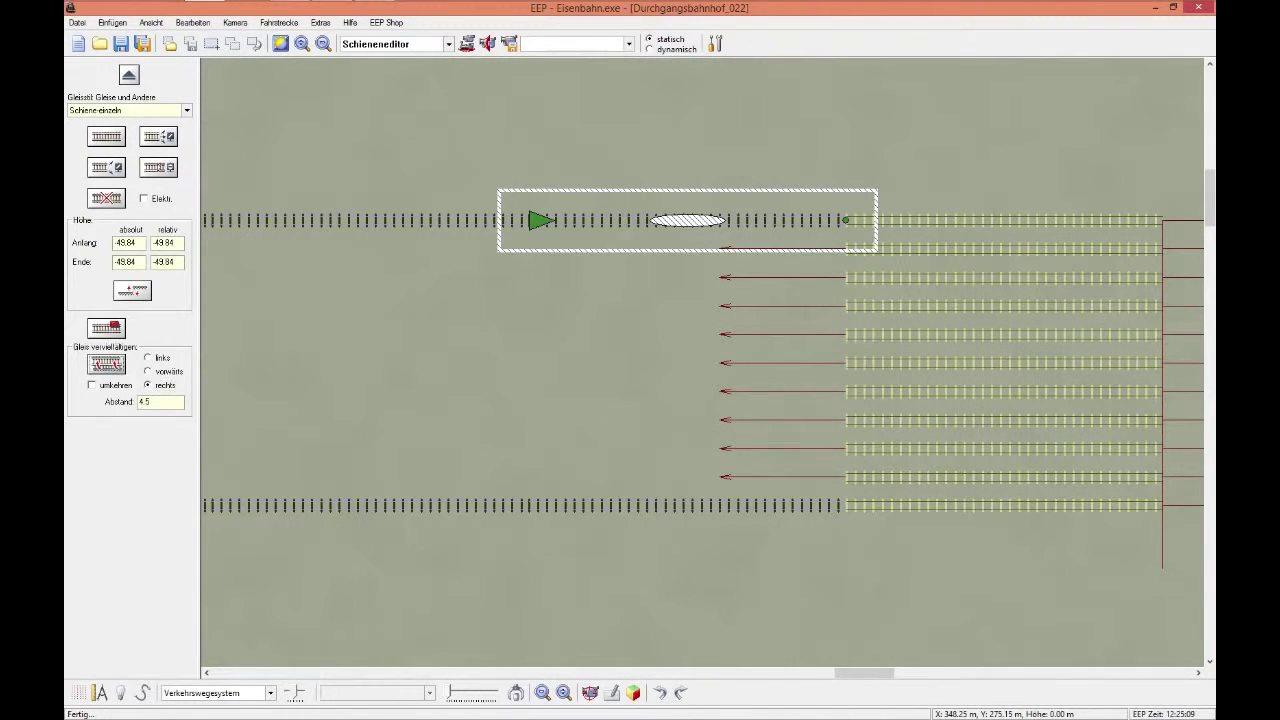
click(106, 364)
click(106, 364)
click(106, 364)
click(106, 364)
click(106, 364)
click(106, 364)
click(106, 363)
click(106, 363)
click(106, 363)
- Duplicate the second-lowest track forward to close its gap, and copy its joining section to the left across the tracks above
mouse_move(864, 673)
mouse_down()
mouse_move(552, 673)
mouse_move(860, 673)
mouse_up()
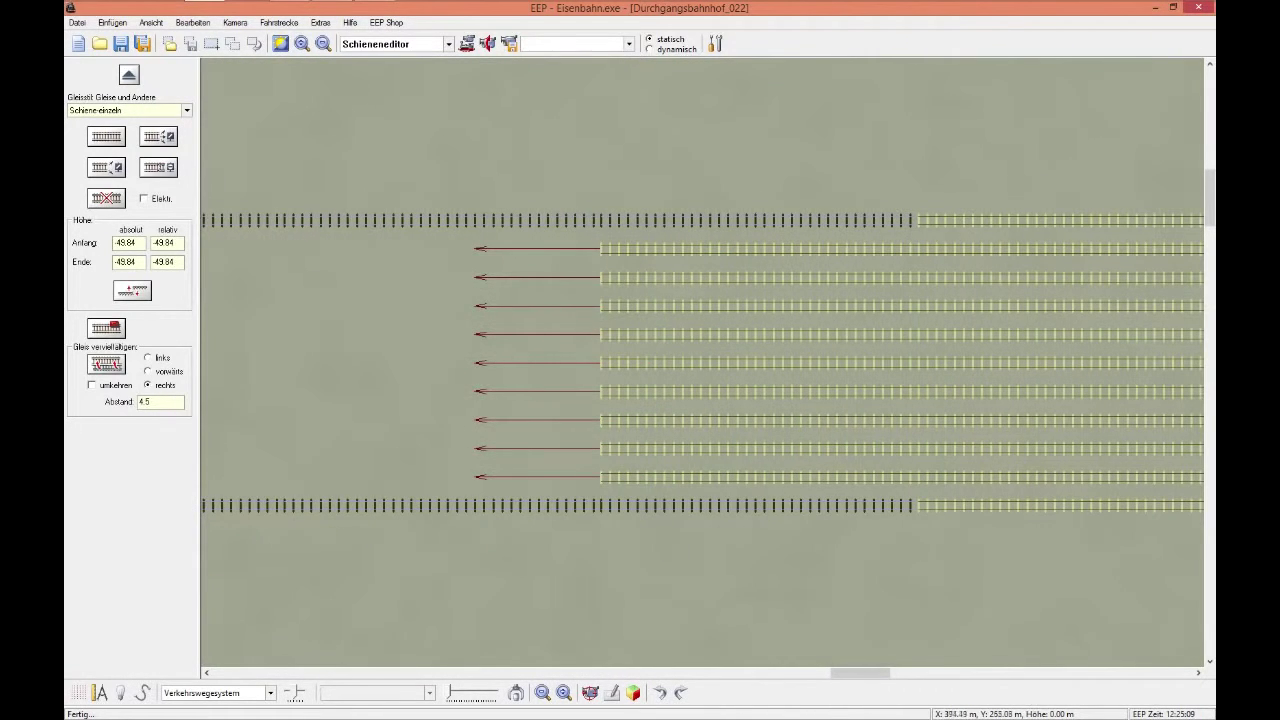
click(148, 371)
click(106, 364)
click(106, 364)
click(106, 364)
click(106, 364)
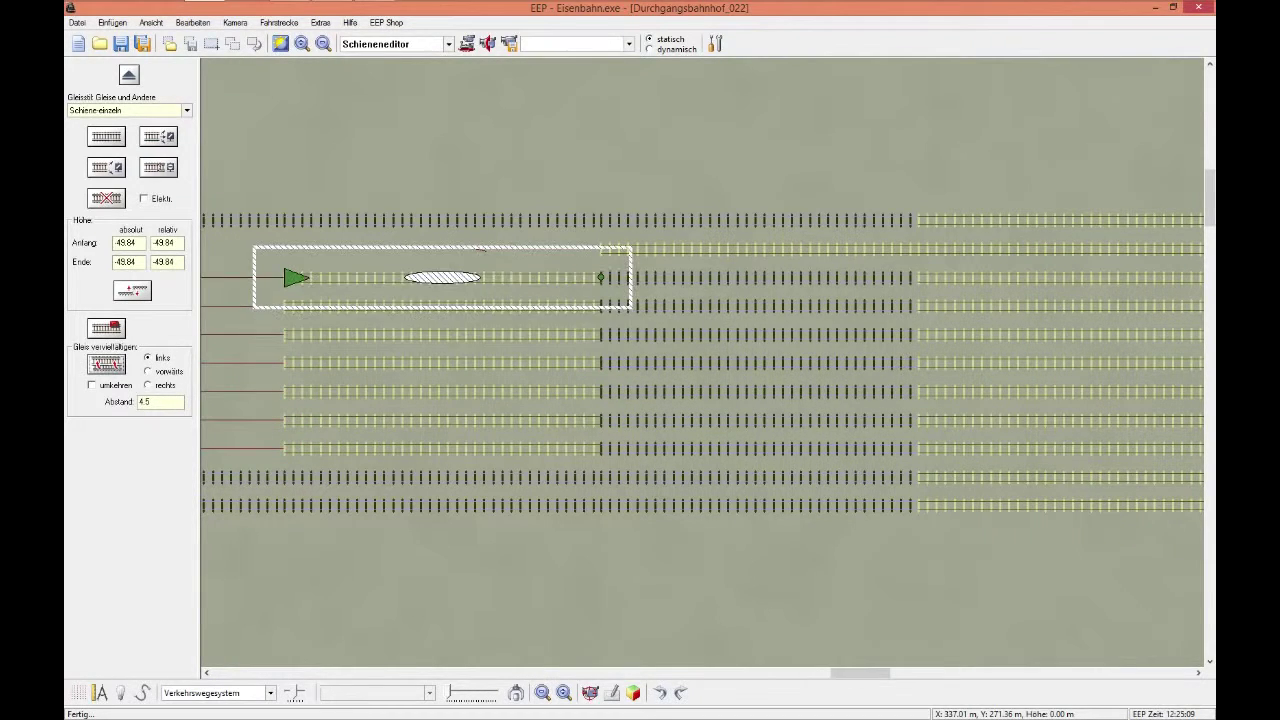
- Extend the third-lowest track from the near end by repeatedly duplicating its end section forward
drag(860, 673, 568, 673)
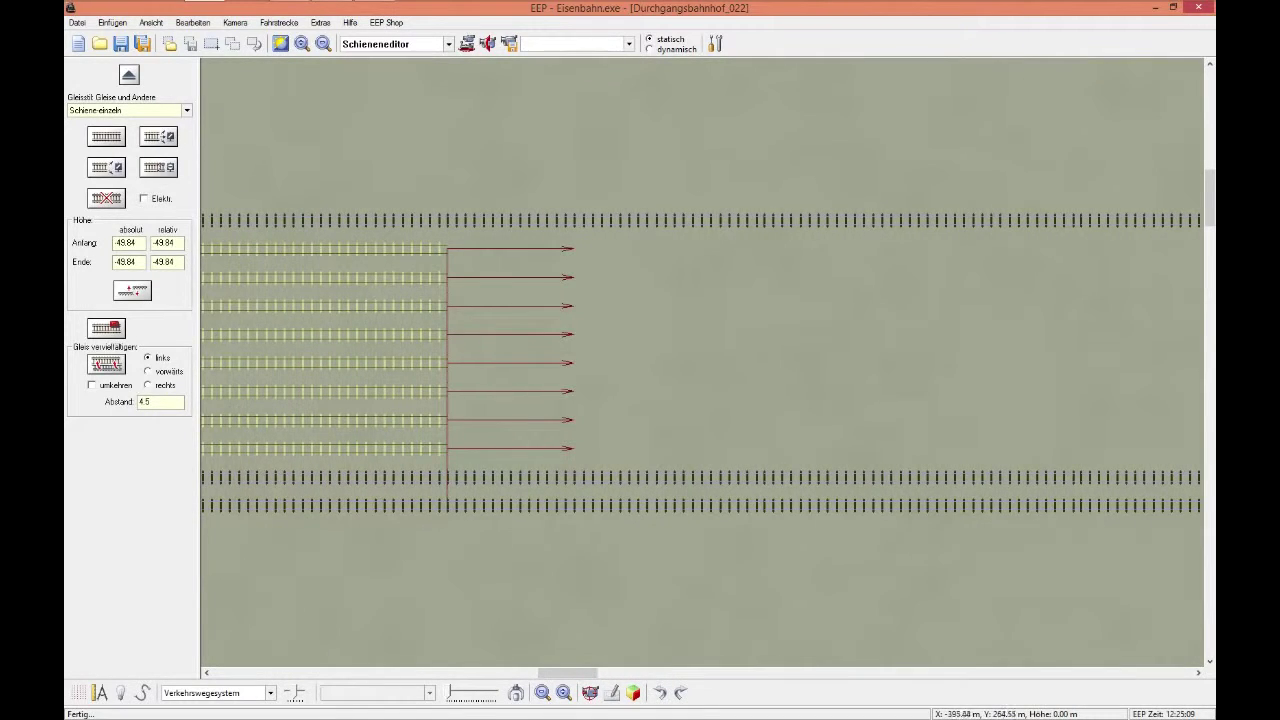
click(148, 371)
click(106, 364)
click(106, 364)
click(106, 364)
click(106, 364)
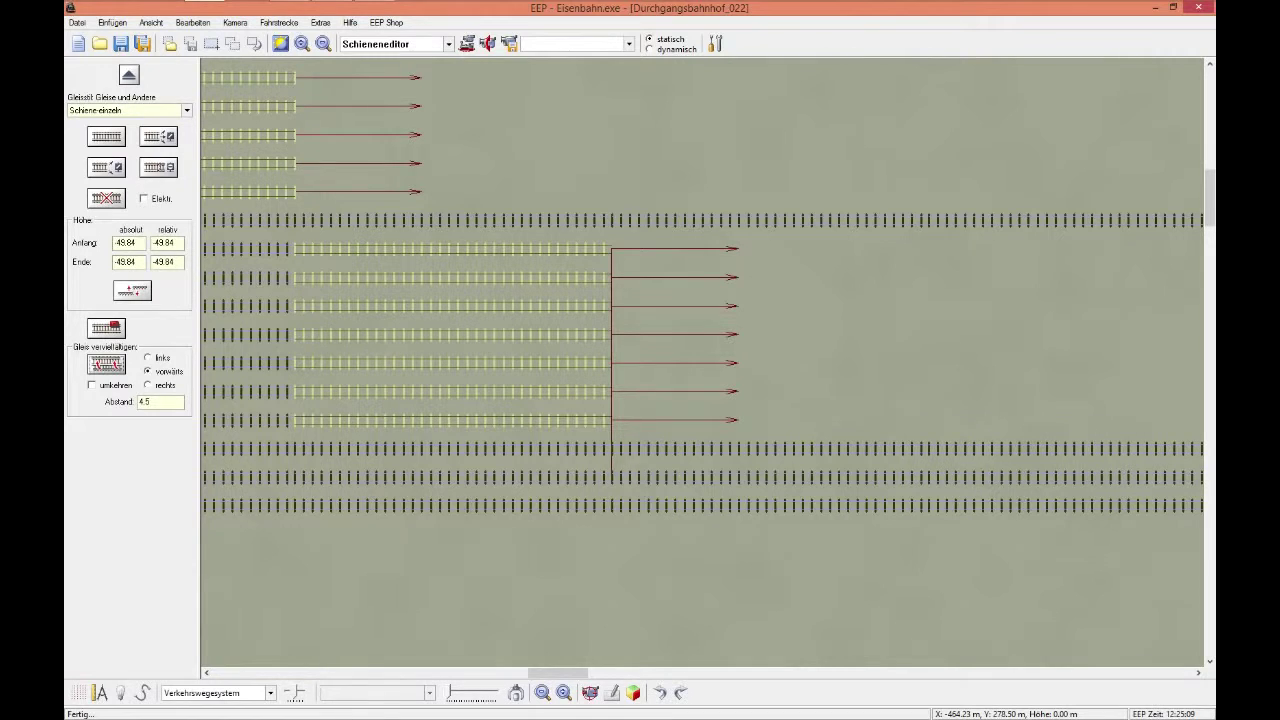
click(106, 364)
click(106, 364)
click(106, 364)
- Copy the third-lowest track's gap-closing section to the left at a spacing of 4.5, up to the track below the uppermost
drag(560, 673, 823, 673)
click(106, 364)
click(106, 364)
click(106, 364)
click(106, 364)
click(106, 364)
click(106, 364)
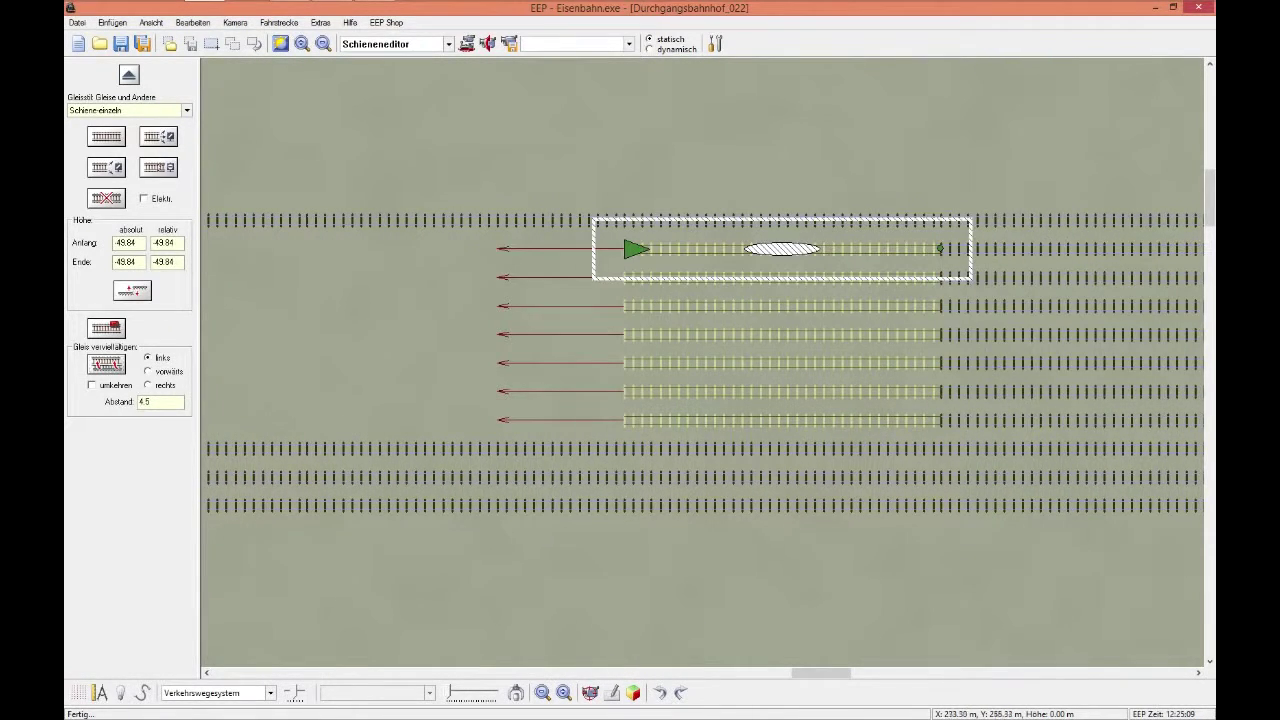
- Select the fourth-lowest track's open end section and duplicate it forward until the gap to the far sections is closed
drag(821, 673, 596, 673)
key(Left)
click(420, 420)
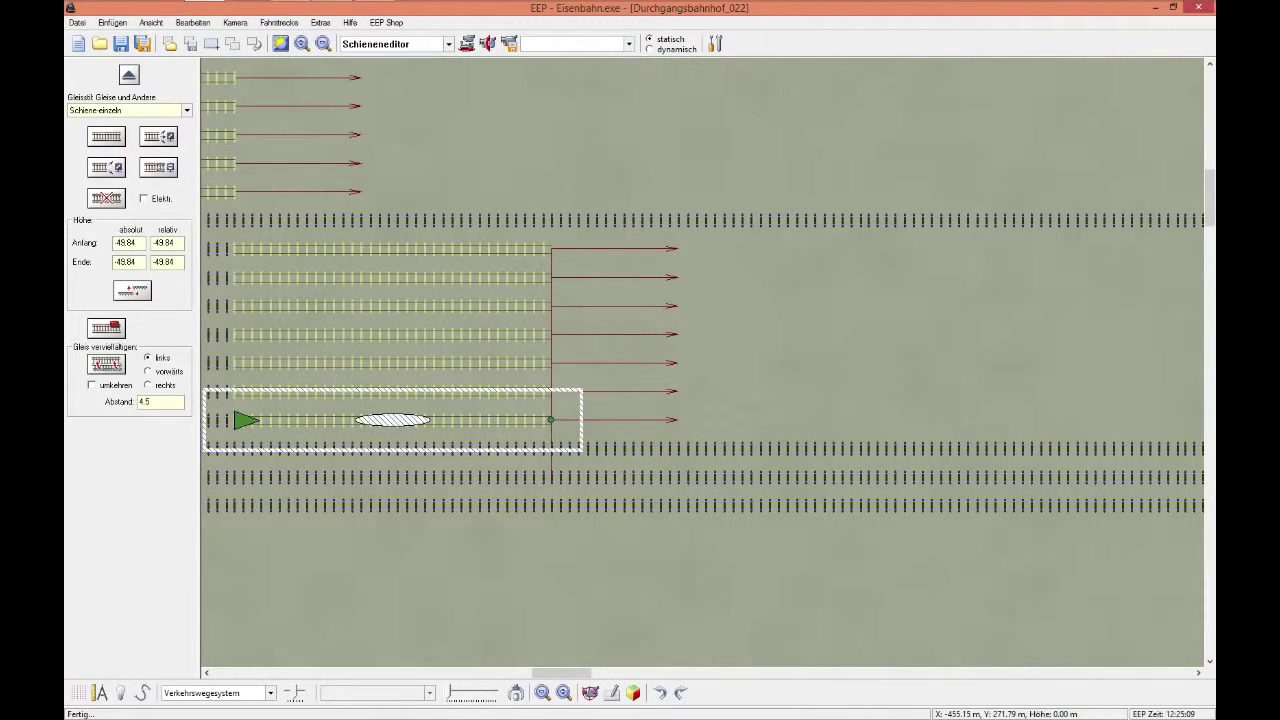
click(106, 364)
click(106, 364)
click(106, 364)
click(106, 364)
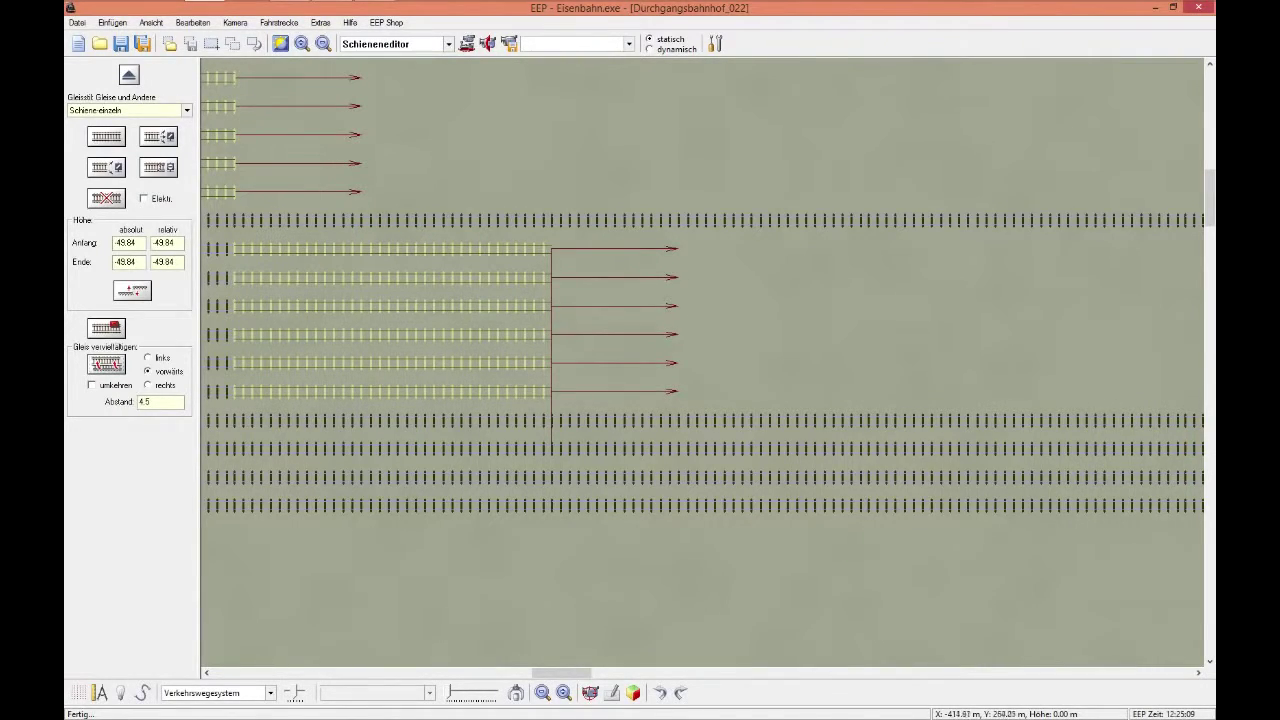
drag(561, 673, 788, 673)
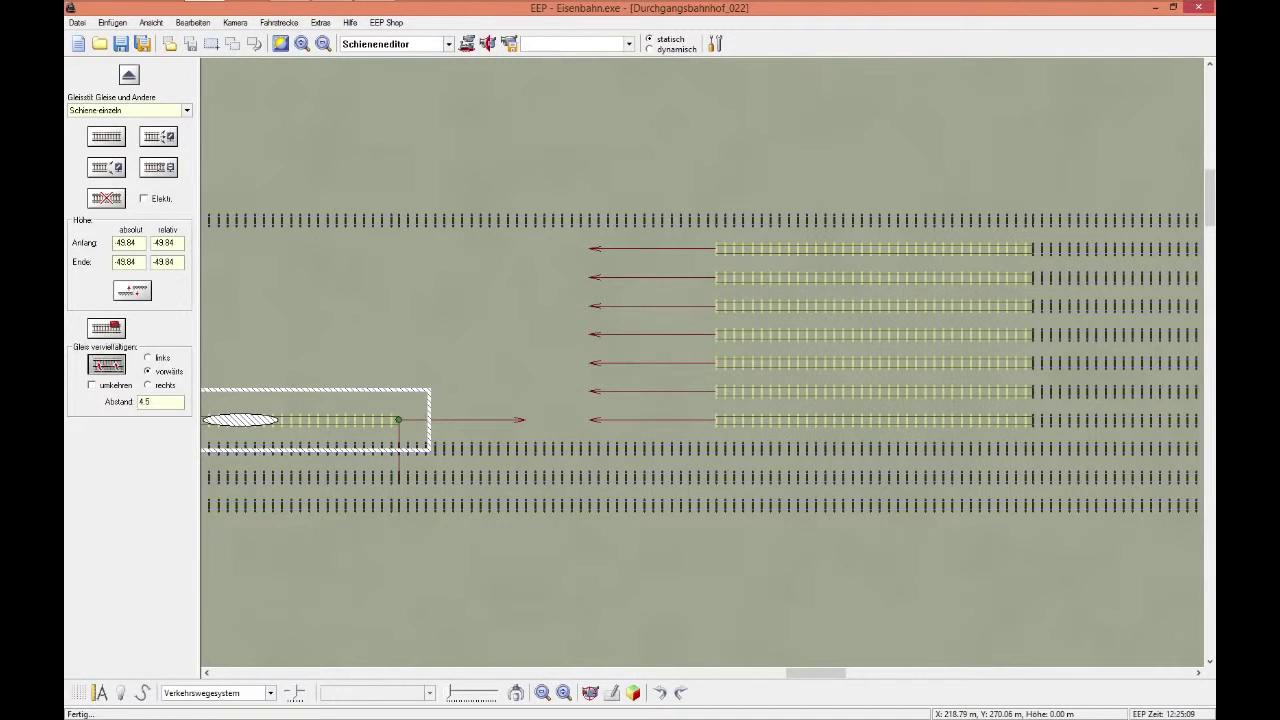
click(106, 365)
- Duplicate the fourth-lowest track's gap-closing section six times to the left at a spacing of 4.5
click(148, 358)
click(106, 365)
click(106, 365)
click(106, 365)
click(106, 365)
click(106, 365)
click(106, 365)
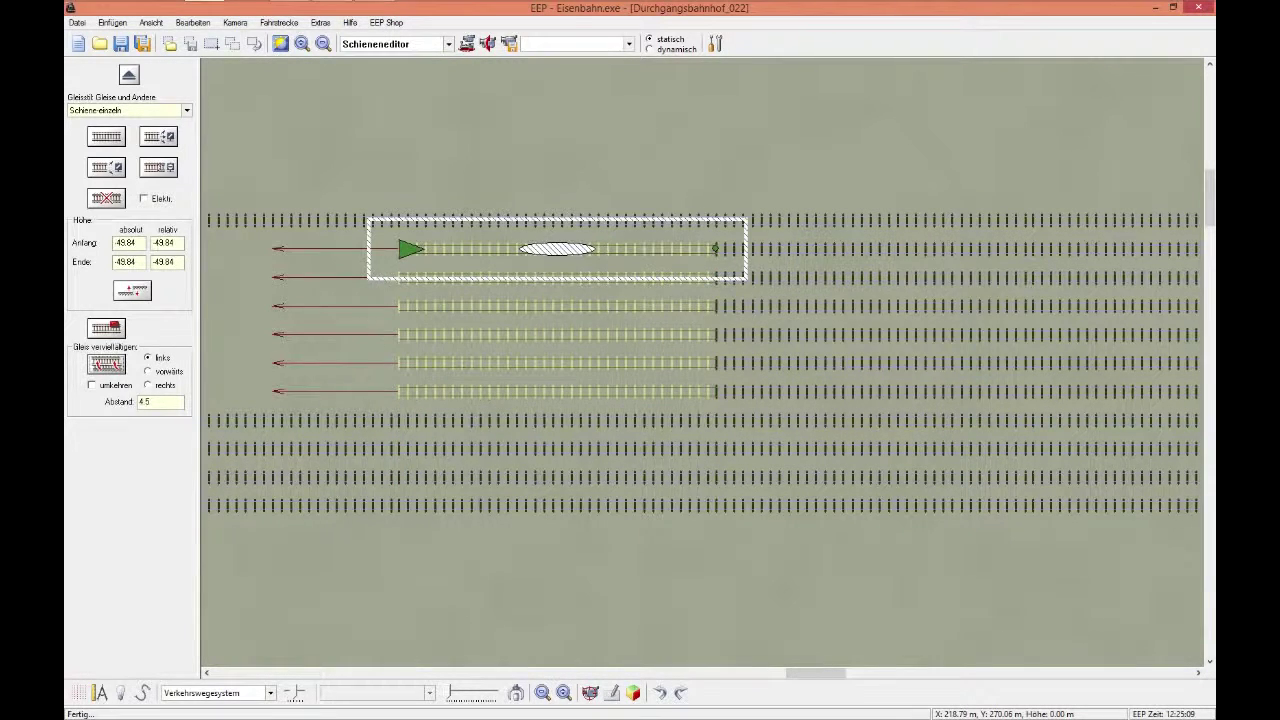
- Select the fifth-lowest track's open end section and duplicate it forward until the gap to the far sections is closed
drag(816, 673, 574, 673)
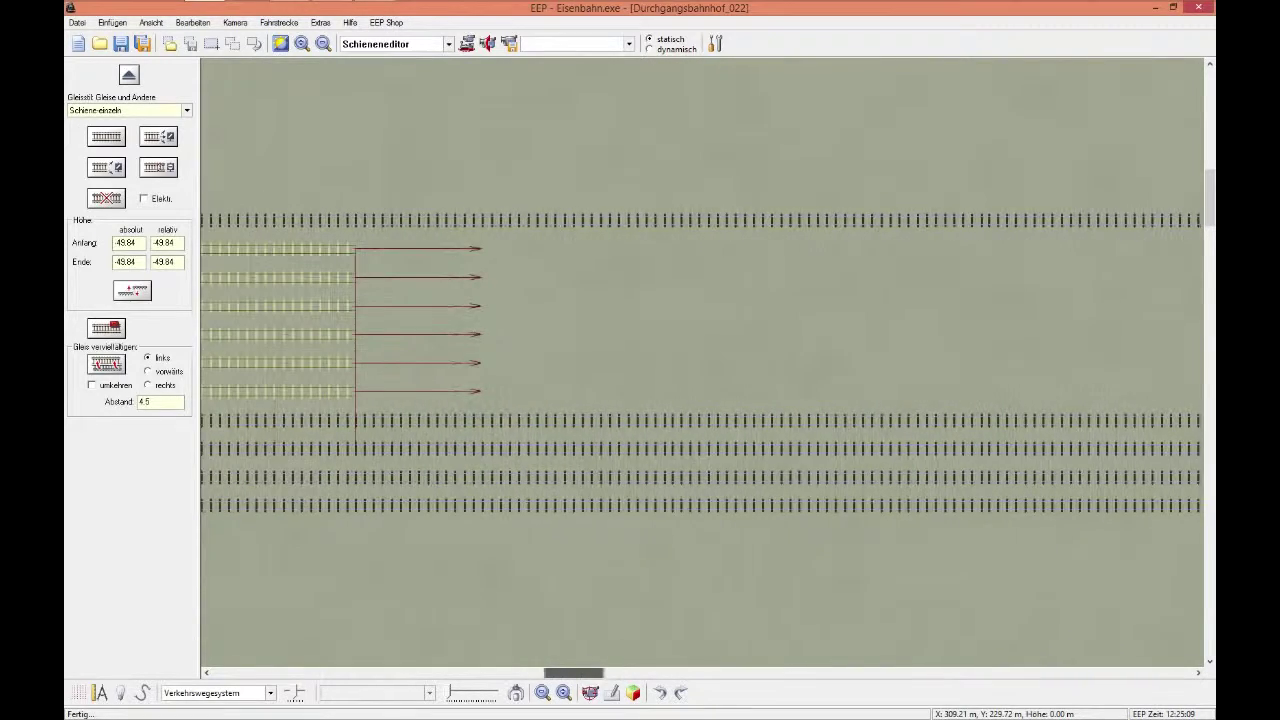
click(243, 391)
click(107, 364)
click(107, 364)
click(107, 364)
click(107, 364)
drag(573, 673, 706, 673)
click(107, 364)
click(107, 364)
click(107, 364)
click(107, 364)
click(107, 364)
drag(706, 673, 769, 673)
key(Right)
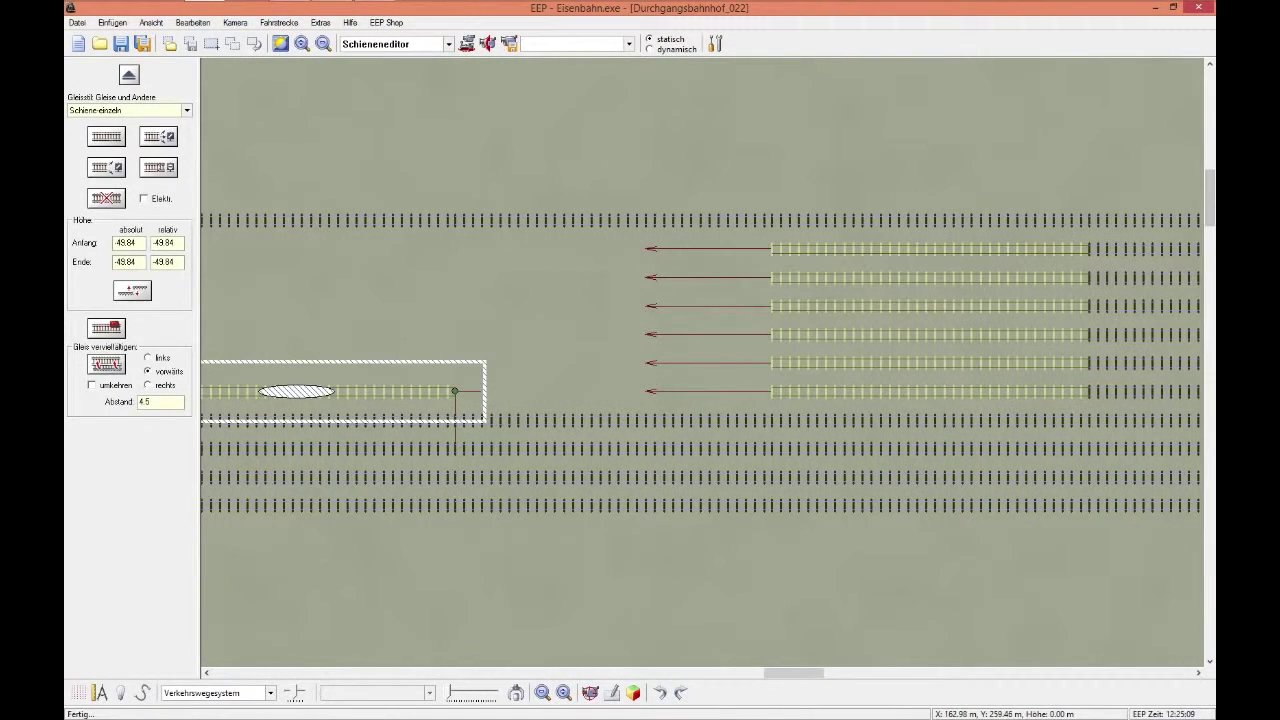
click(106, 363)
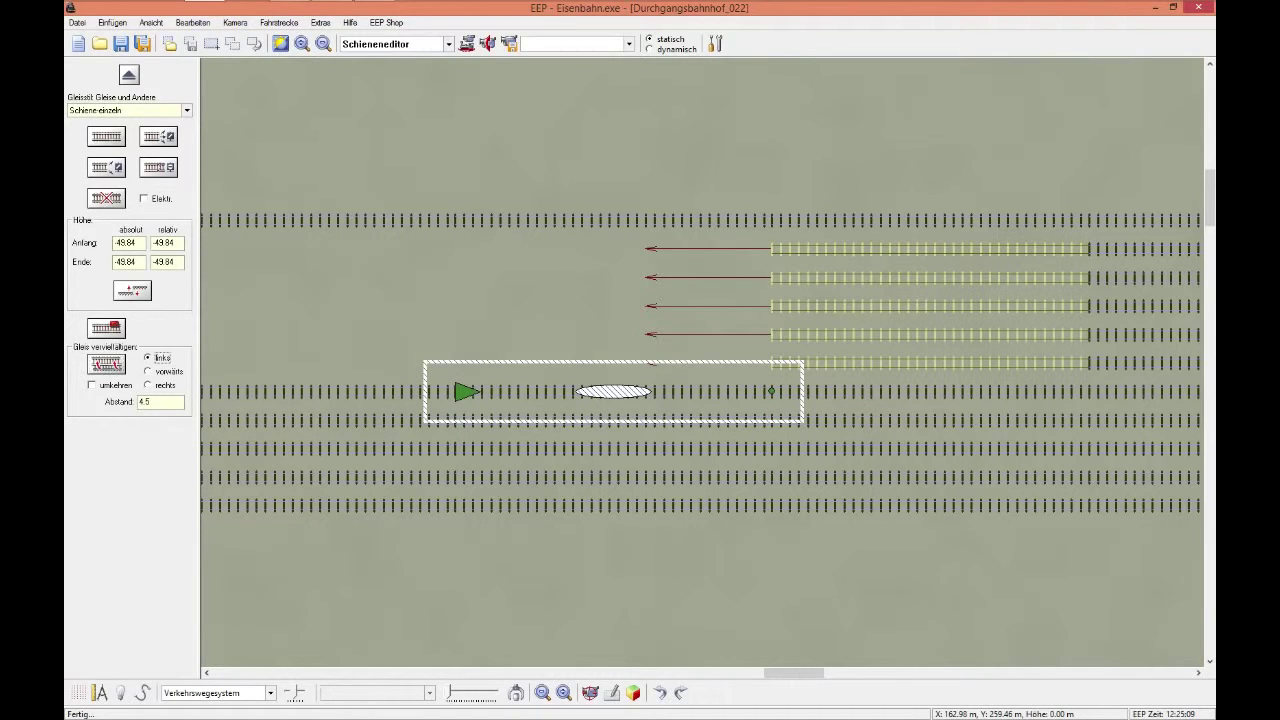
- Duplicate the fifth-lowest track's gap-closing section five times to the left at a spacing of 4.5
click(106, 364)
click(106, 364)
click(106, 364)
click(106, 364)
click(106, 364)
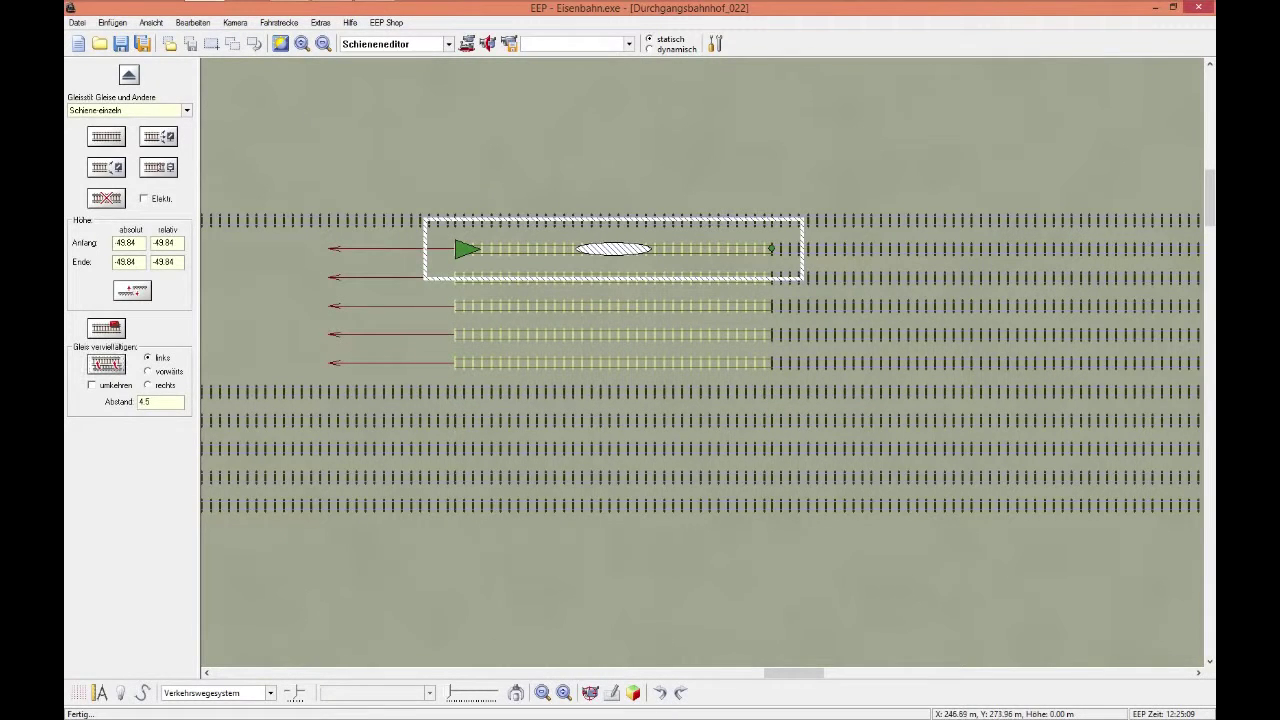
- Duplicate the sixth-lowest track forward to close its gap, and copy the closing section to the left across the four tracks above
drag(794, 673, 556, 673)
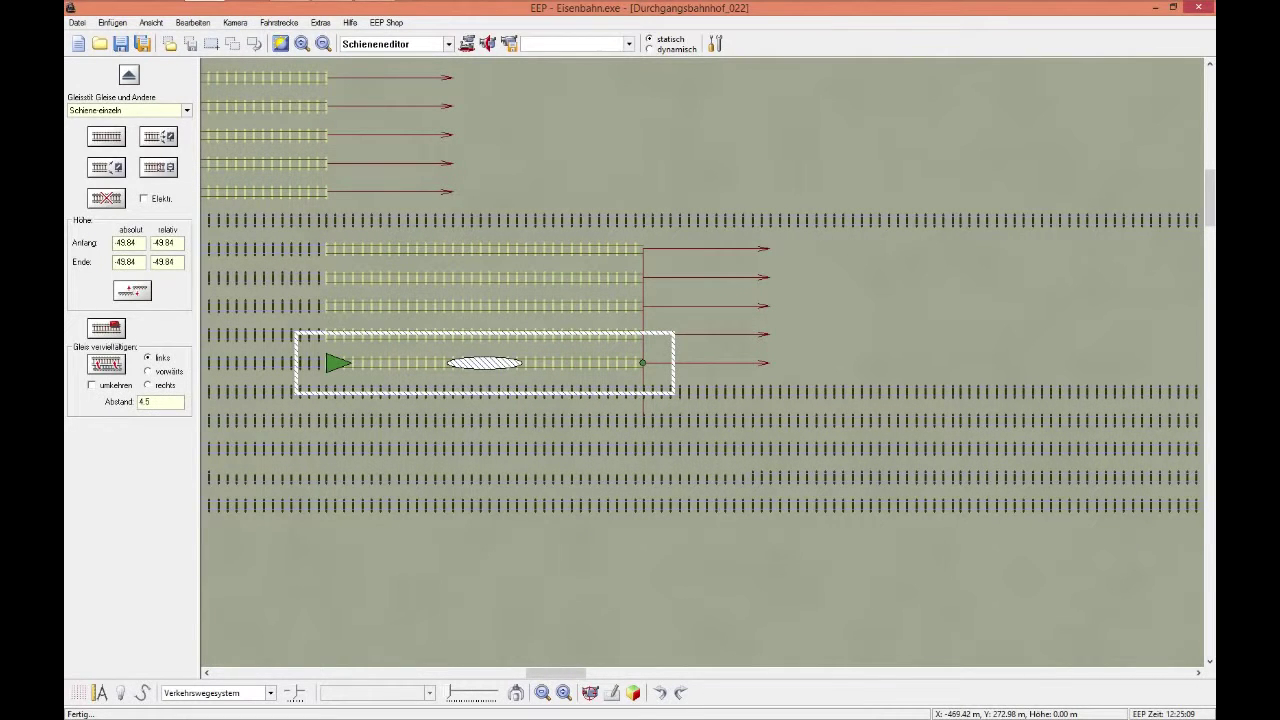
click(148, 371)
click(106, 364)
click(106, 364)
click(106, 364)
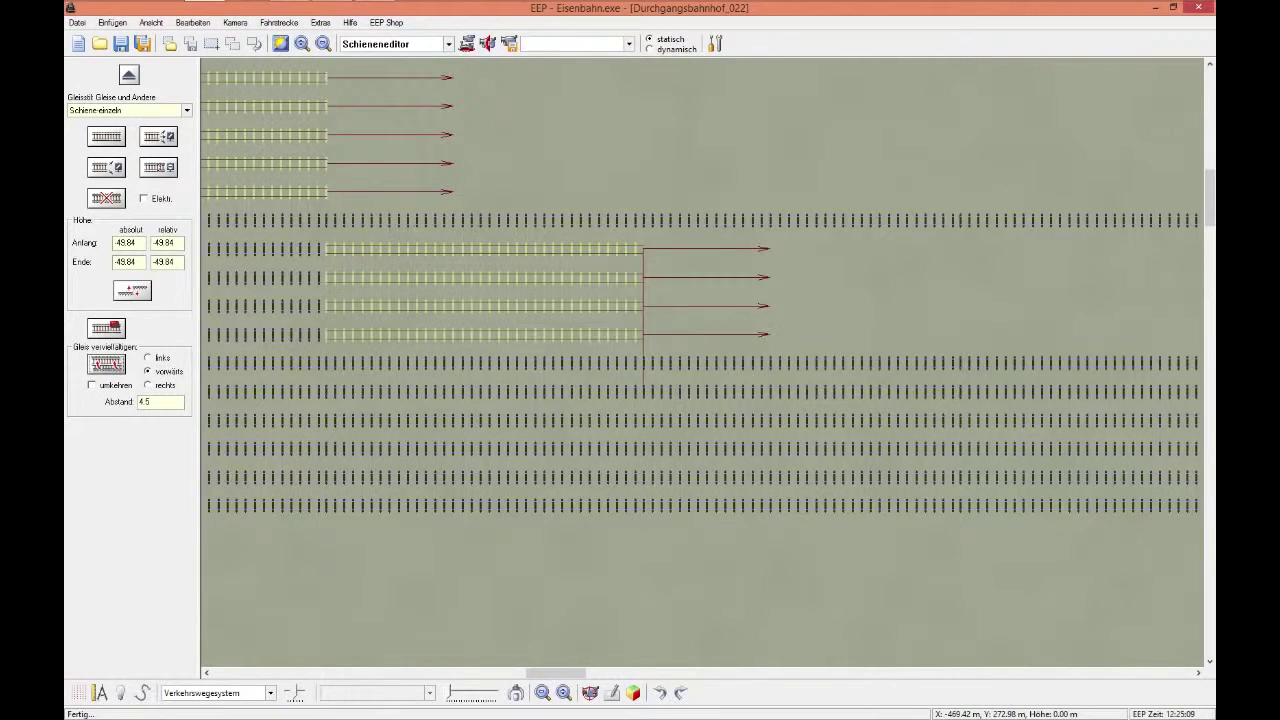
click(106, 364)
drag(556, 673, 628, 673)
key(Left)
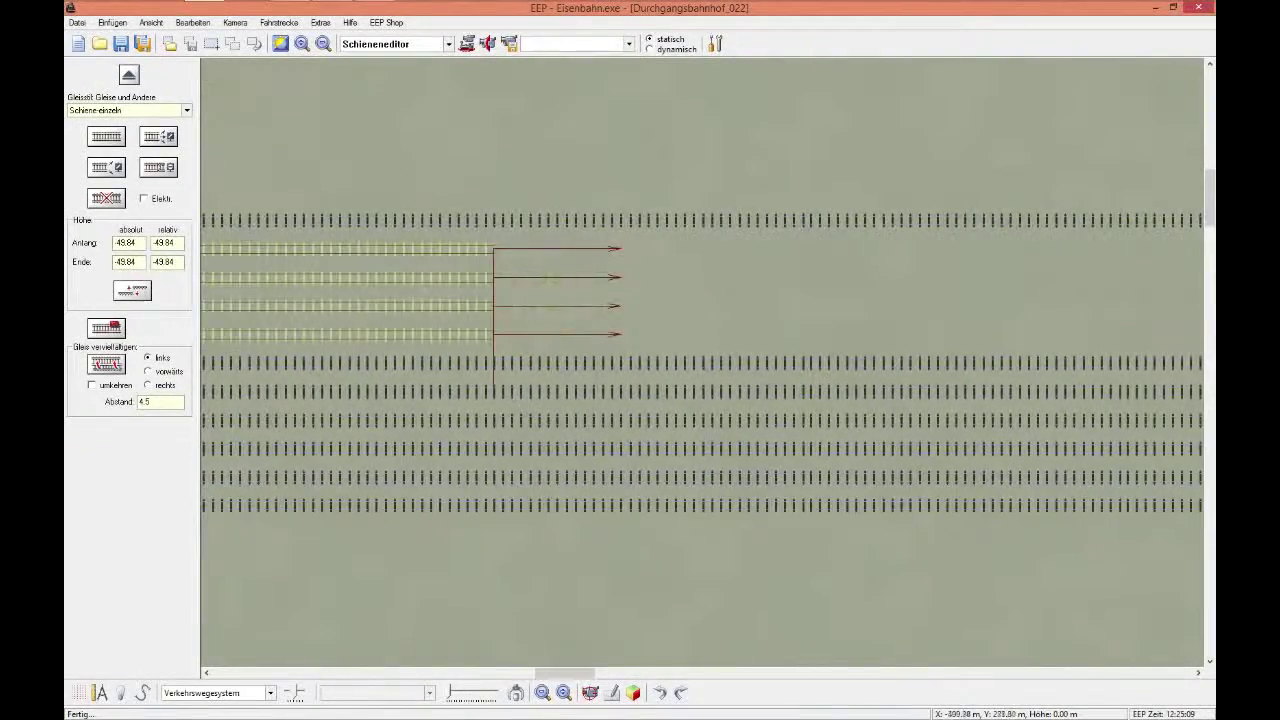
- Duplicate the seventh-lowest track's open end section forward until the gap to the far sections is closed
click(148, 371)
click(106, 364)
click(106, 364)
click(106, 364)
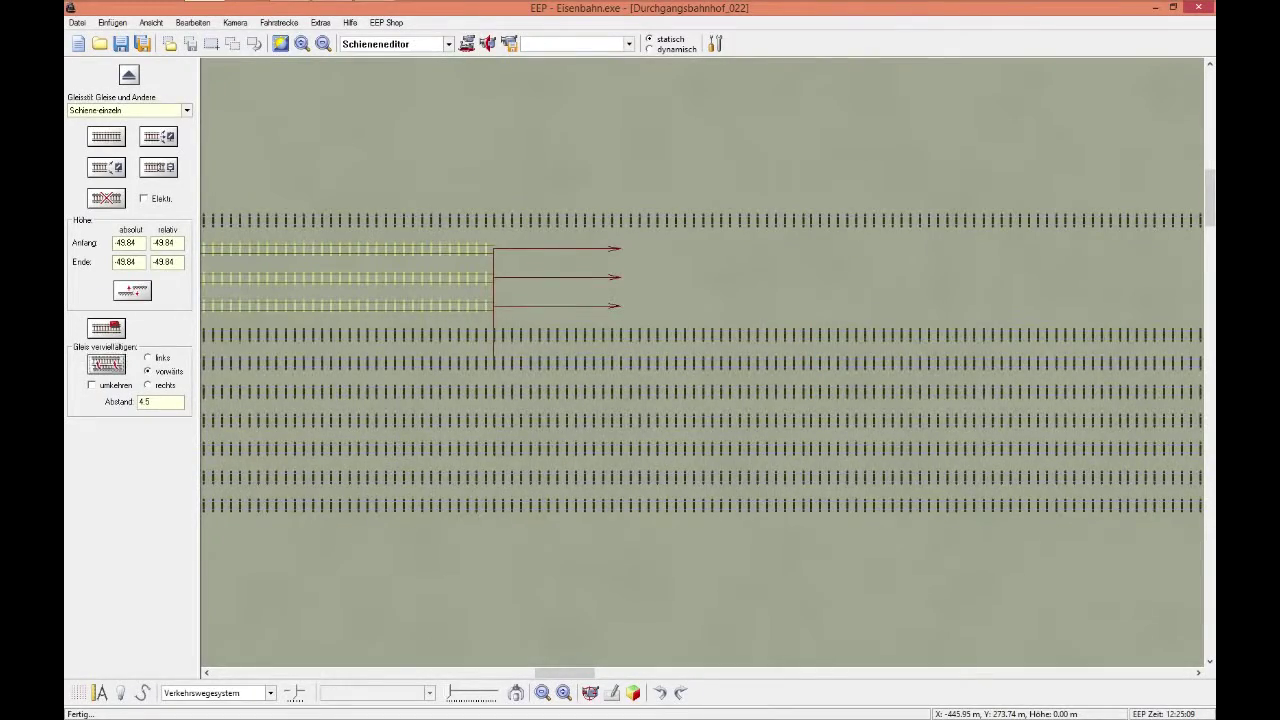
drag(564, 673, 753, 673)
click(106, 364)
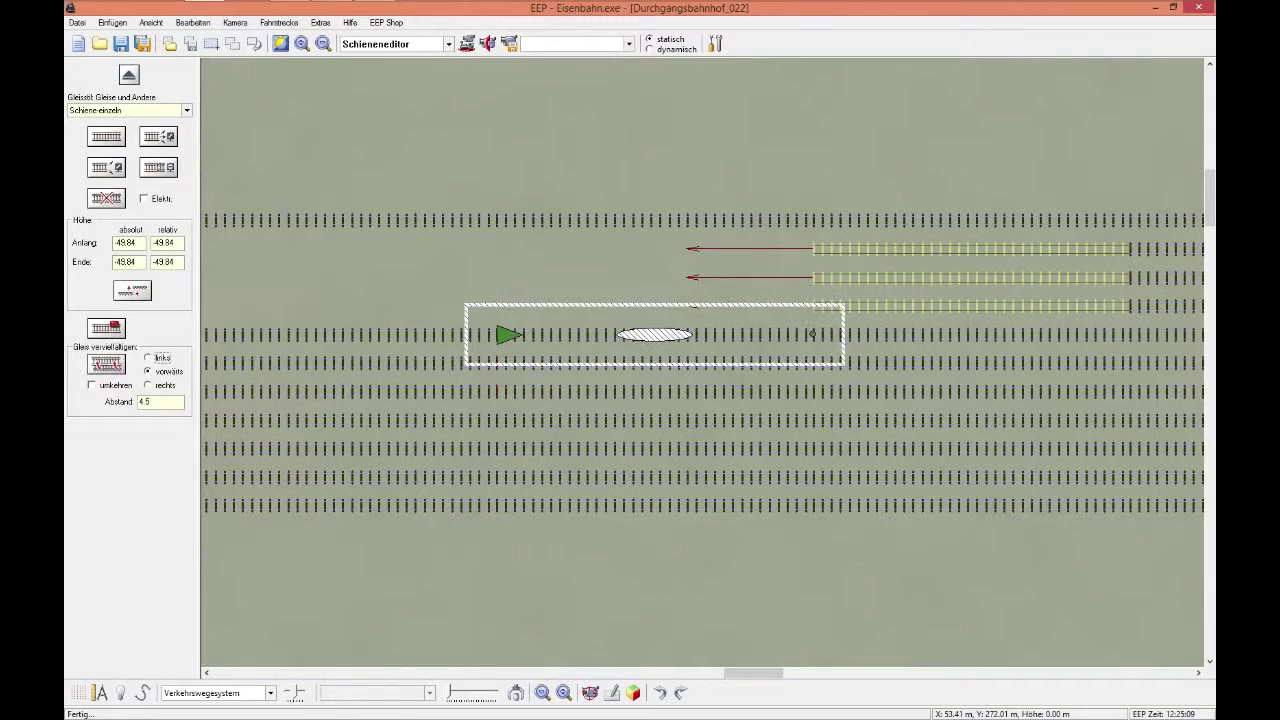
- Duplicate the seventh-lowest track's gap-closing section three times to the left at a spacing of 4.5
click(106, 364)
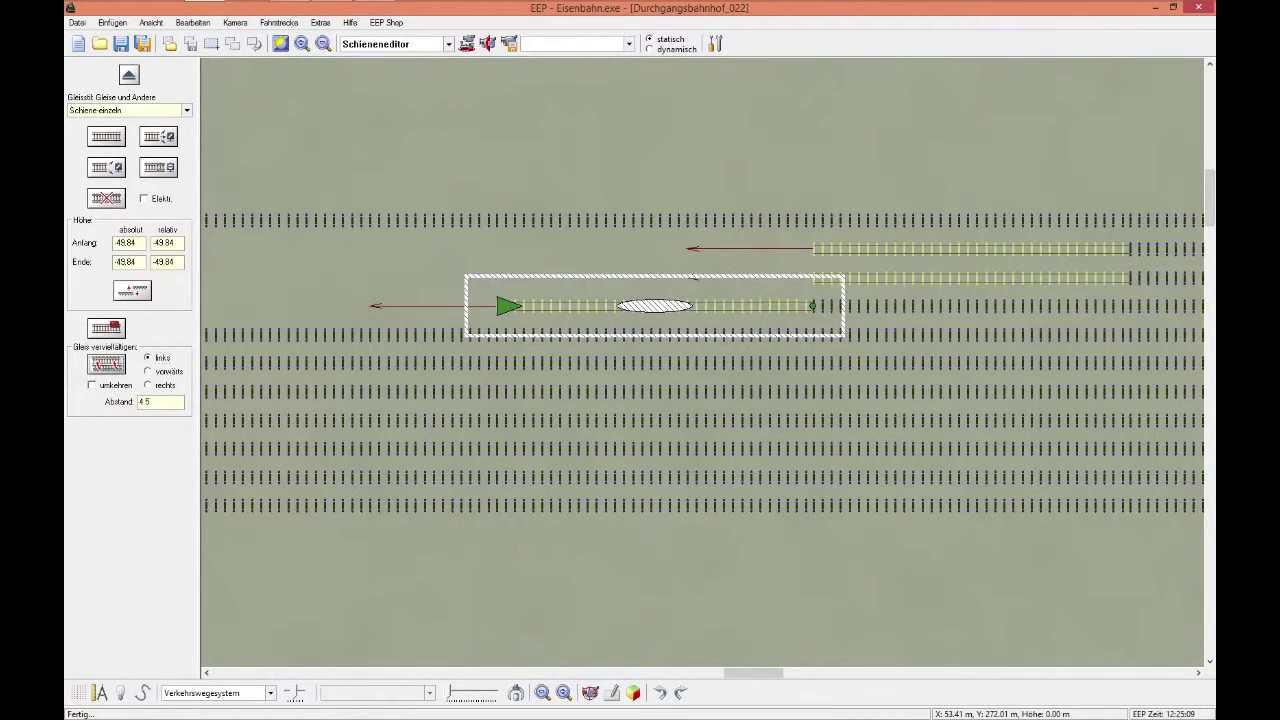
click(106, 364)
click(106, 364)
drag(753, 673, 570, 673)
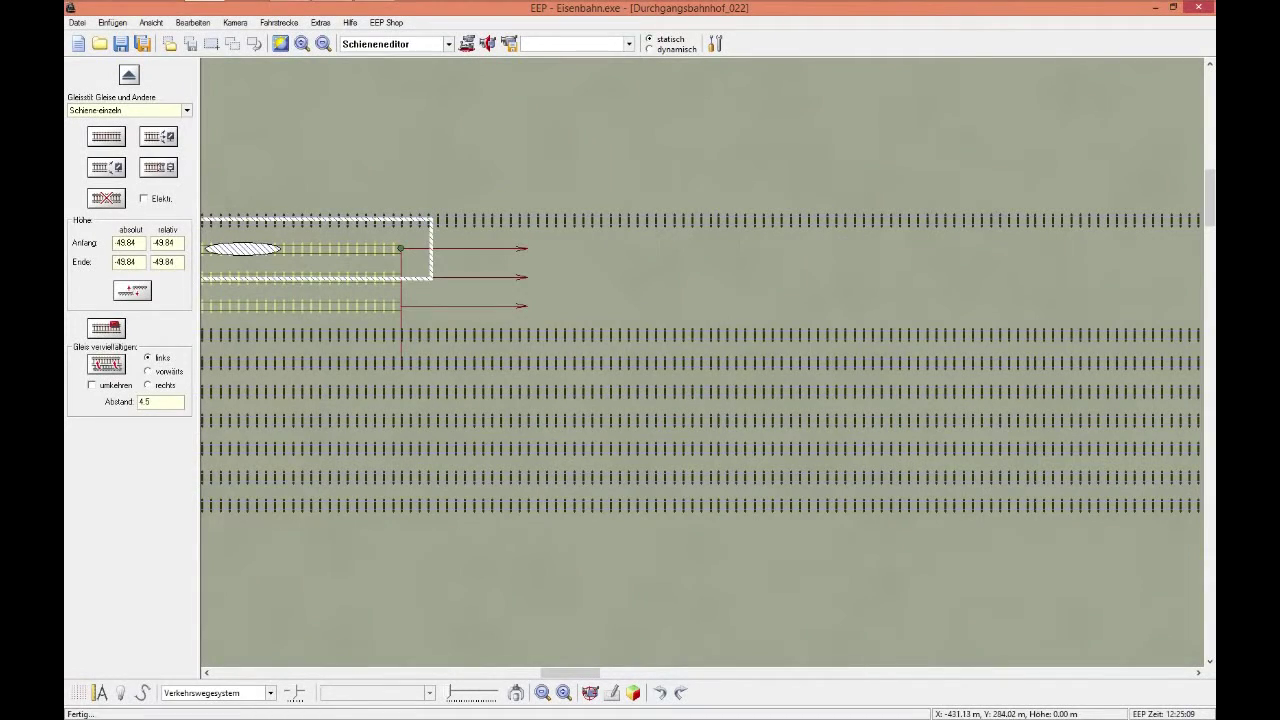
- Duplicate the second-highest track's open end section forward until the gap to the far sections is closed
click(106, 364)
click(106, 364)
click(106, 364)
click(106, 364)
click(1198, 673)
click(1198, 673)
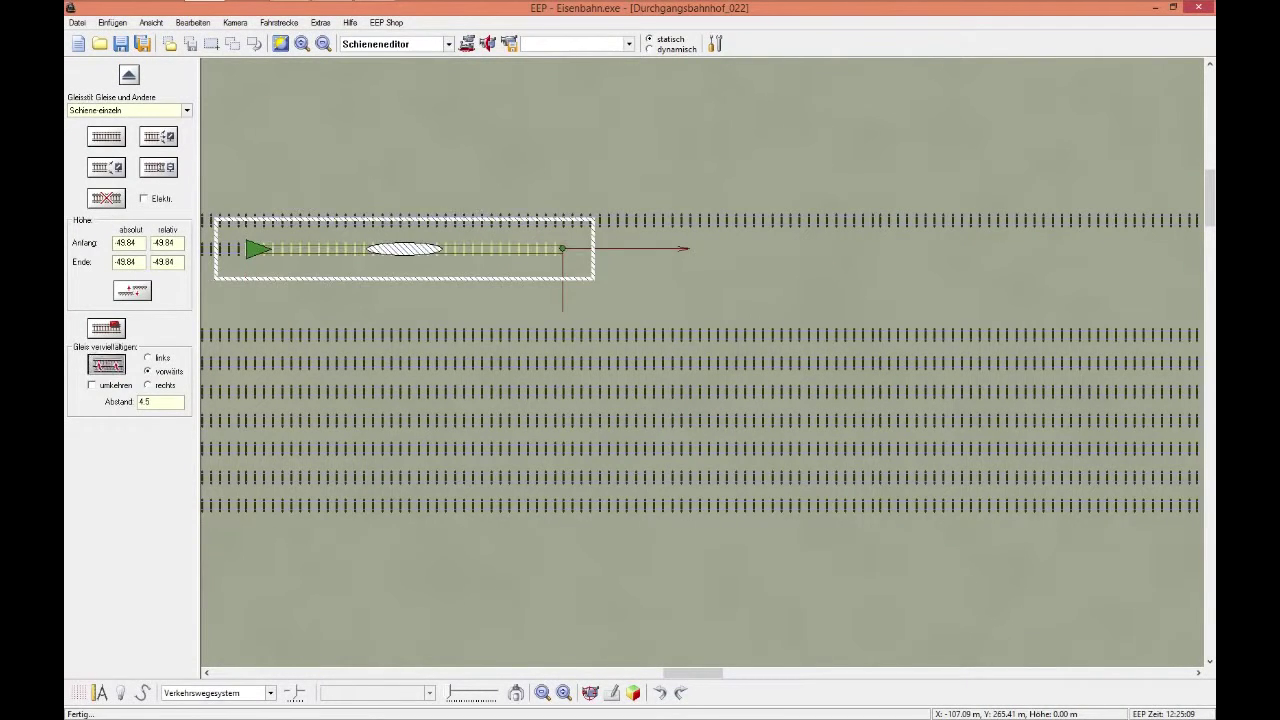
key(Right)
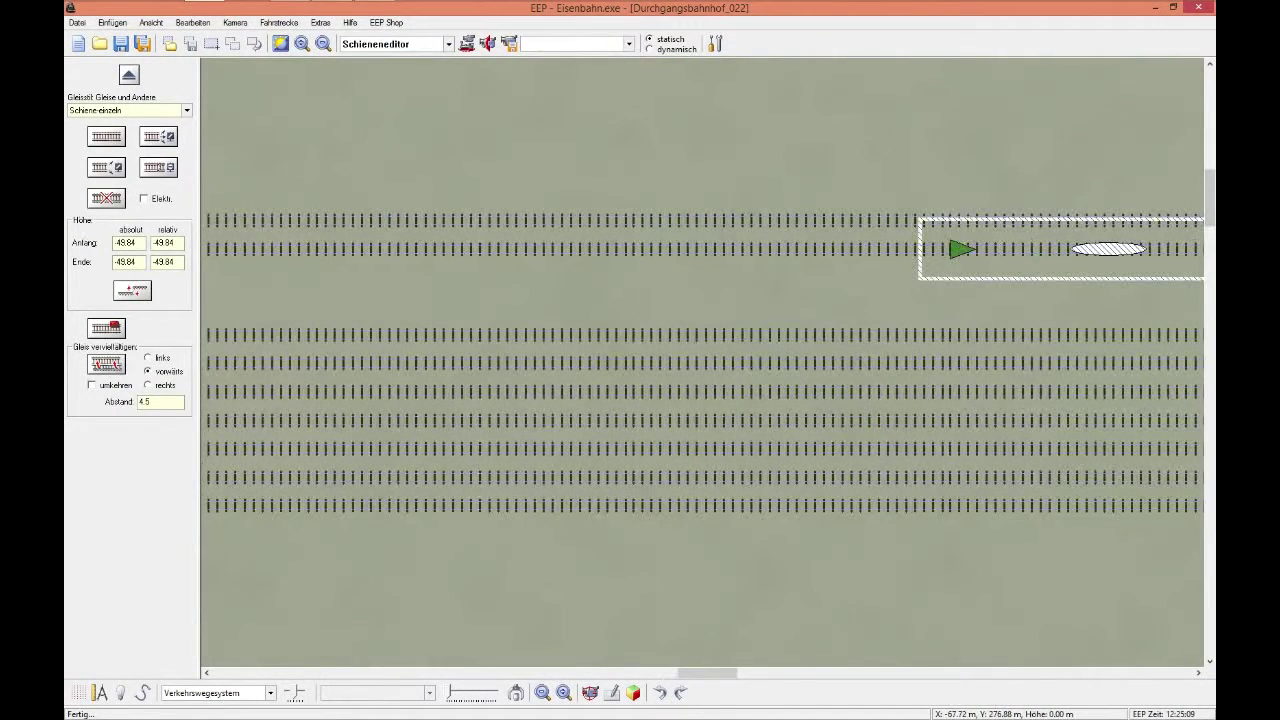
- Duplicate the third-highest track forward to close its gap, and copy the closing section to the right at a spacing of 4.5
key(Left)
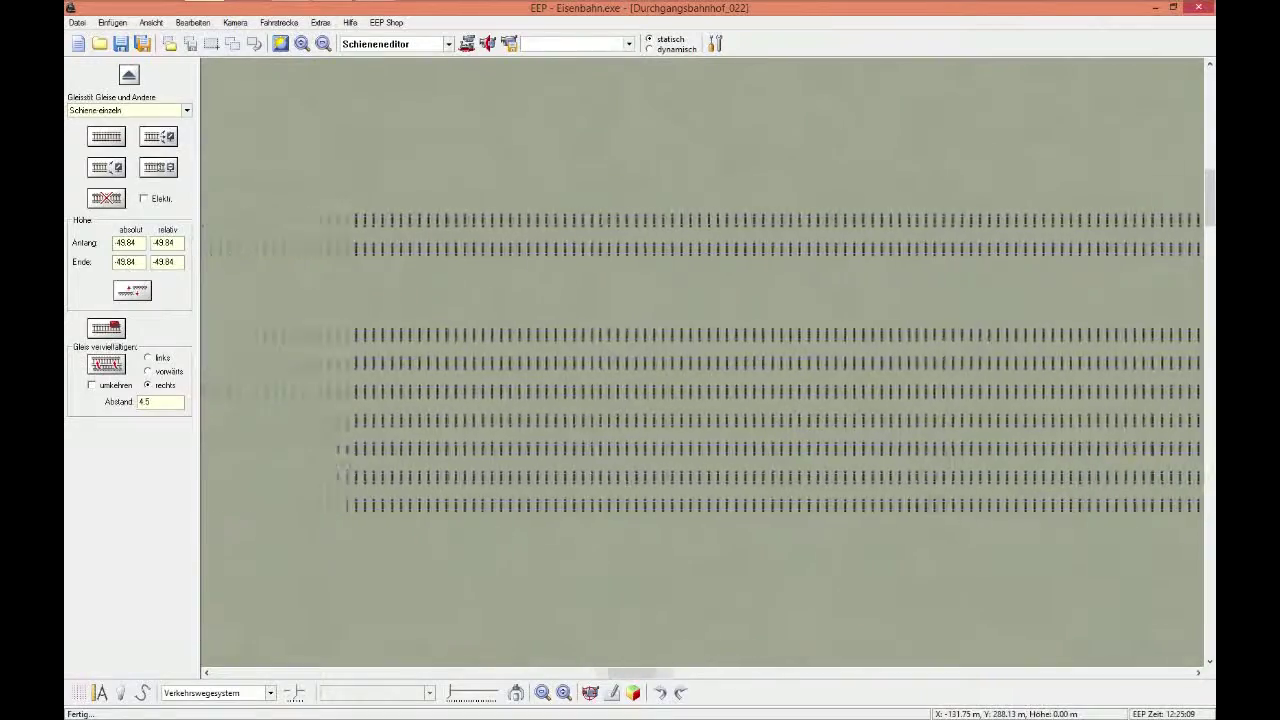
click(148, 371)
click(106, 364)
click(106, 364)
click(106, 364)
click(106, 364)
click(106, 364)
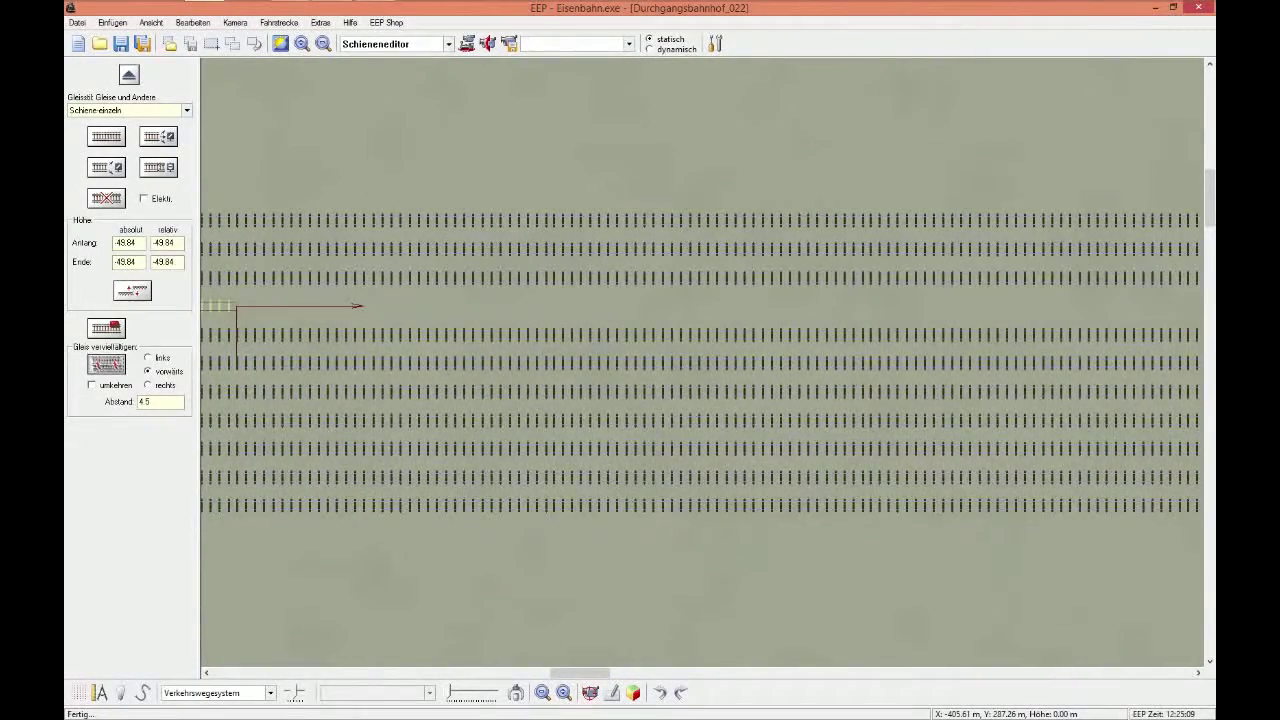
key(Right)
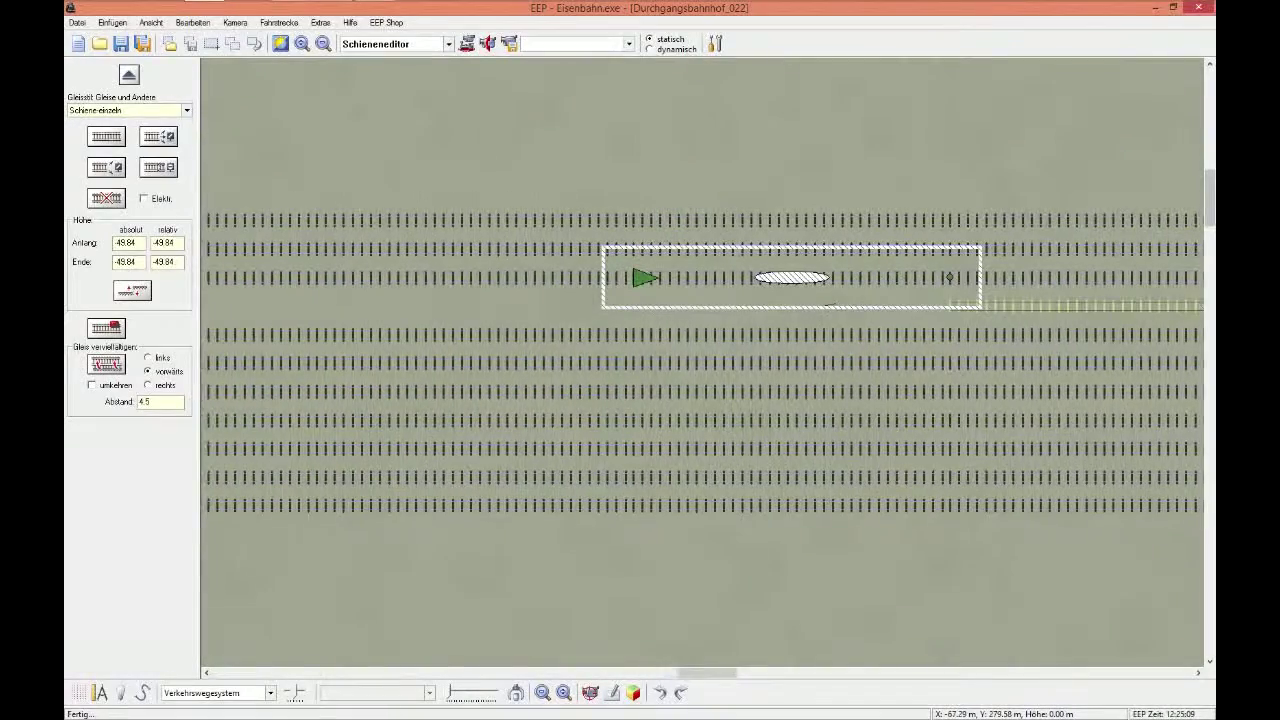
click(148, 385)
click(106, 364)
- Duplicate the fourth-highest track's open end section forward until its last gap is closed
key(Left)
key(Left)
key(Left)
key(Left)
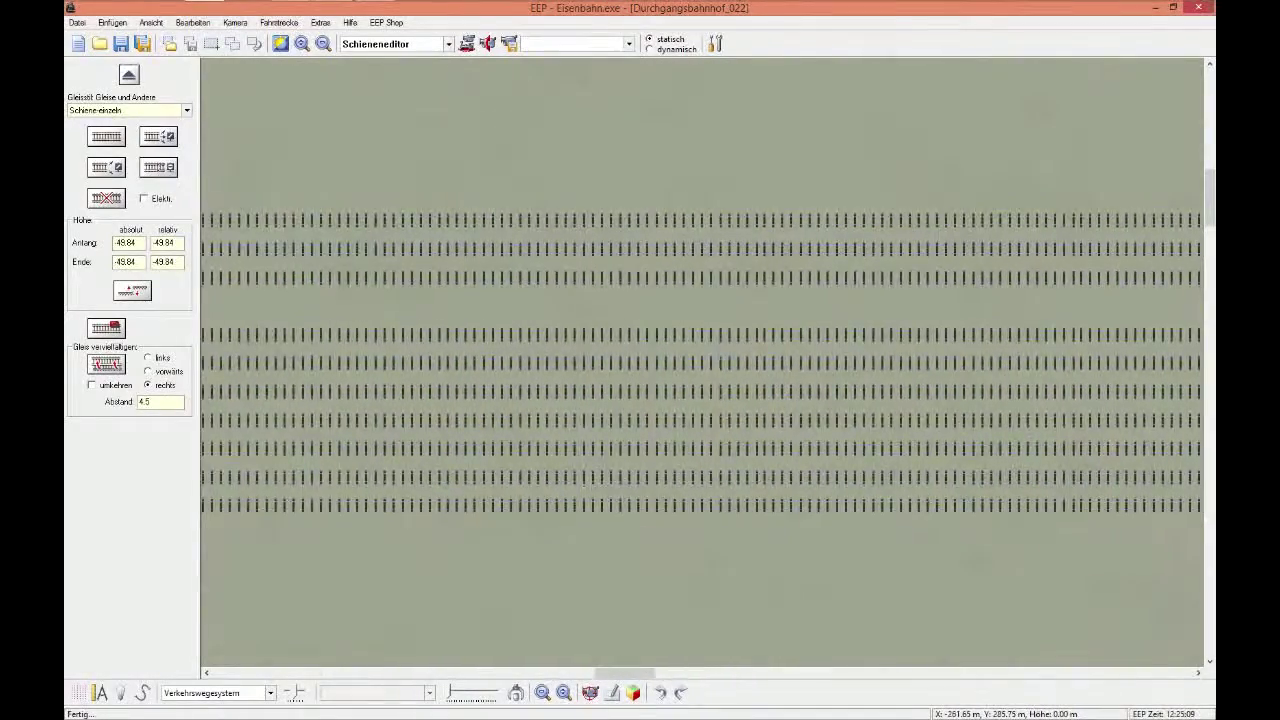
key(Left)
key(Left)
click(106, 364)
click(106, 364)
click(106, 364)
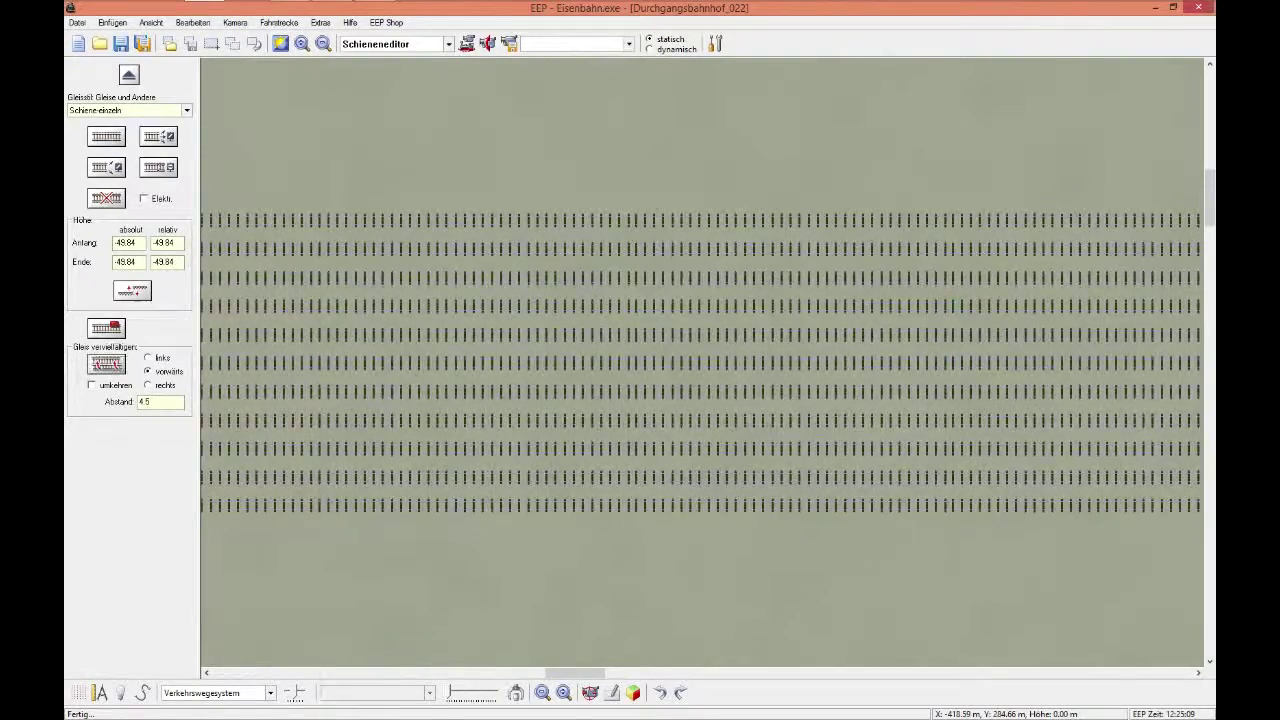
key(Right)
key(Right)
key(Right)
key(Right)
key(Right)
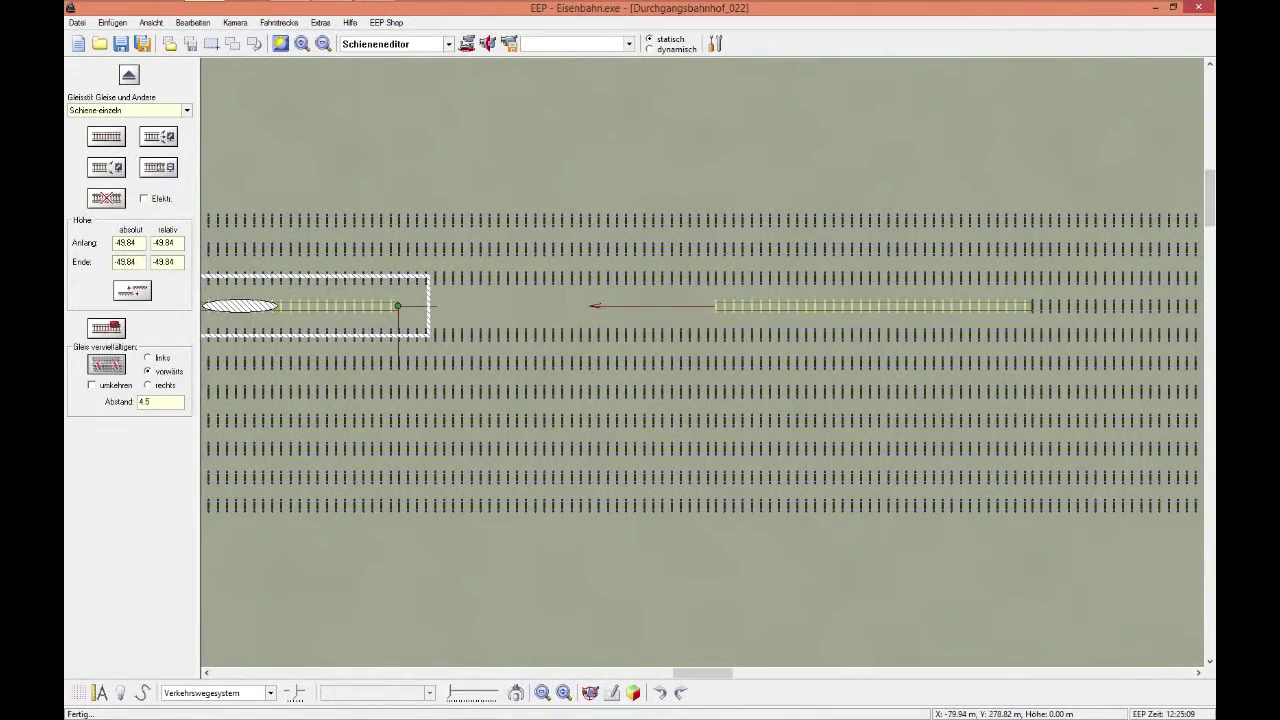
click(106, 363)
- Review the layout information of Durchgangsbahnhof_022, including its dimensions, track lengths and model counts
click(76, 22)
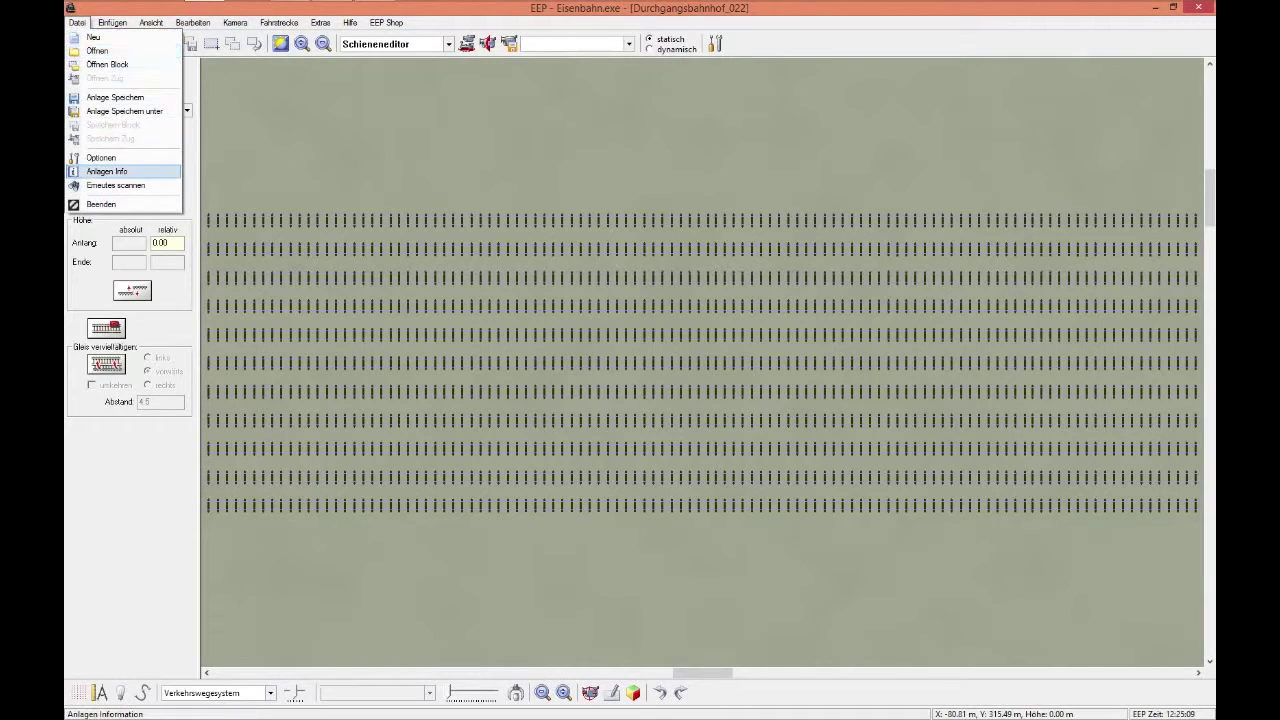
click(115, 185)
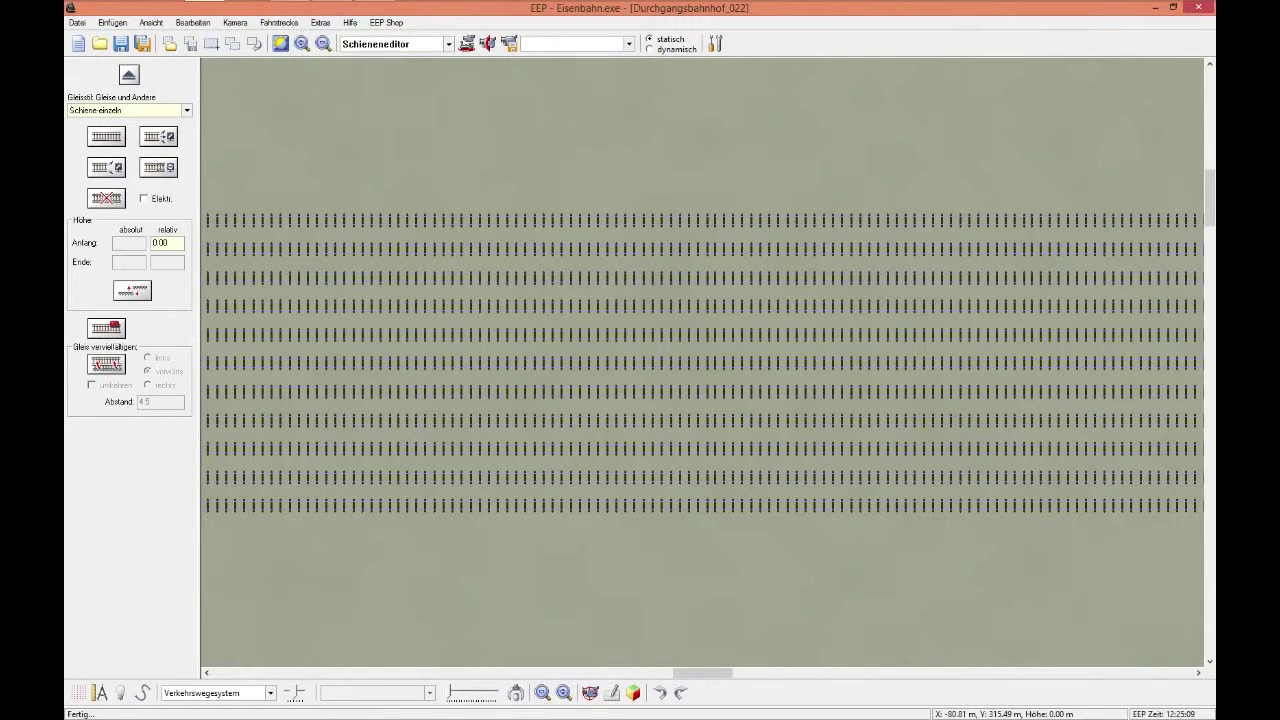
click(77, 22)
click(108, 171)
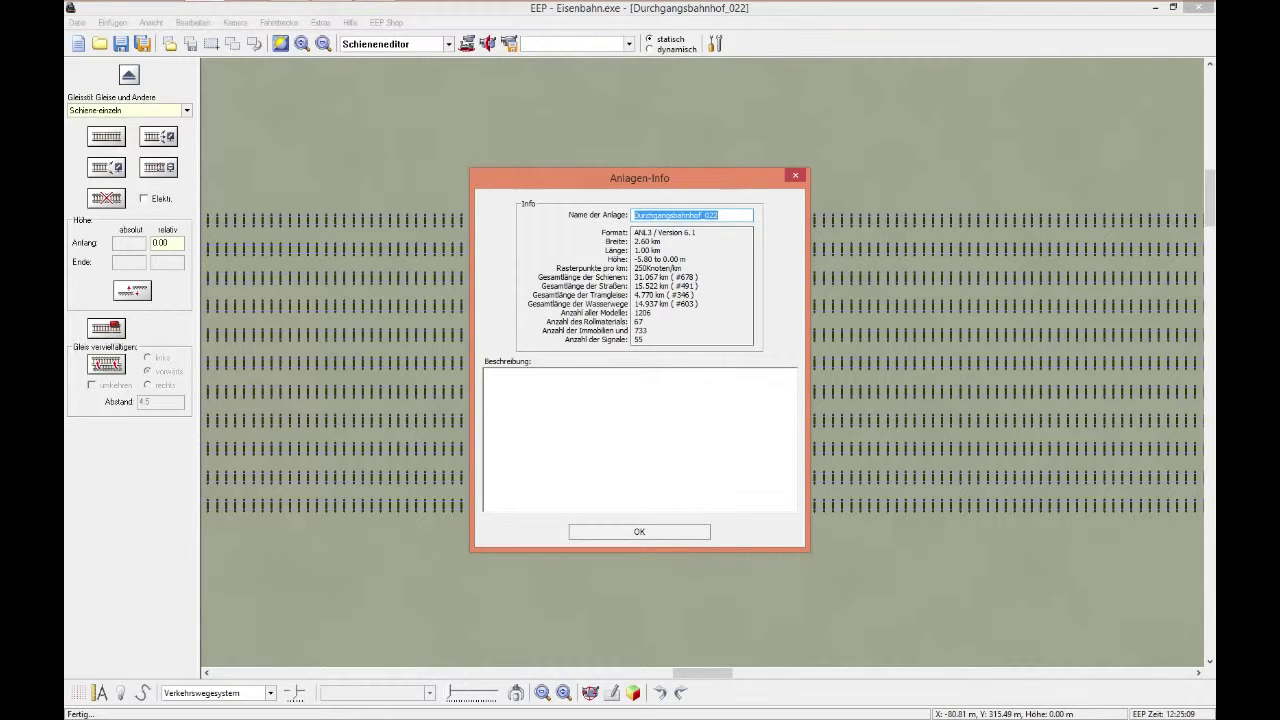
click(639, 531)
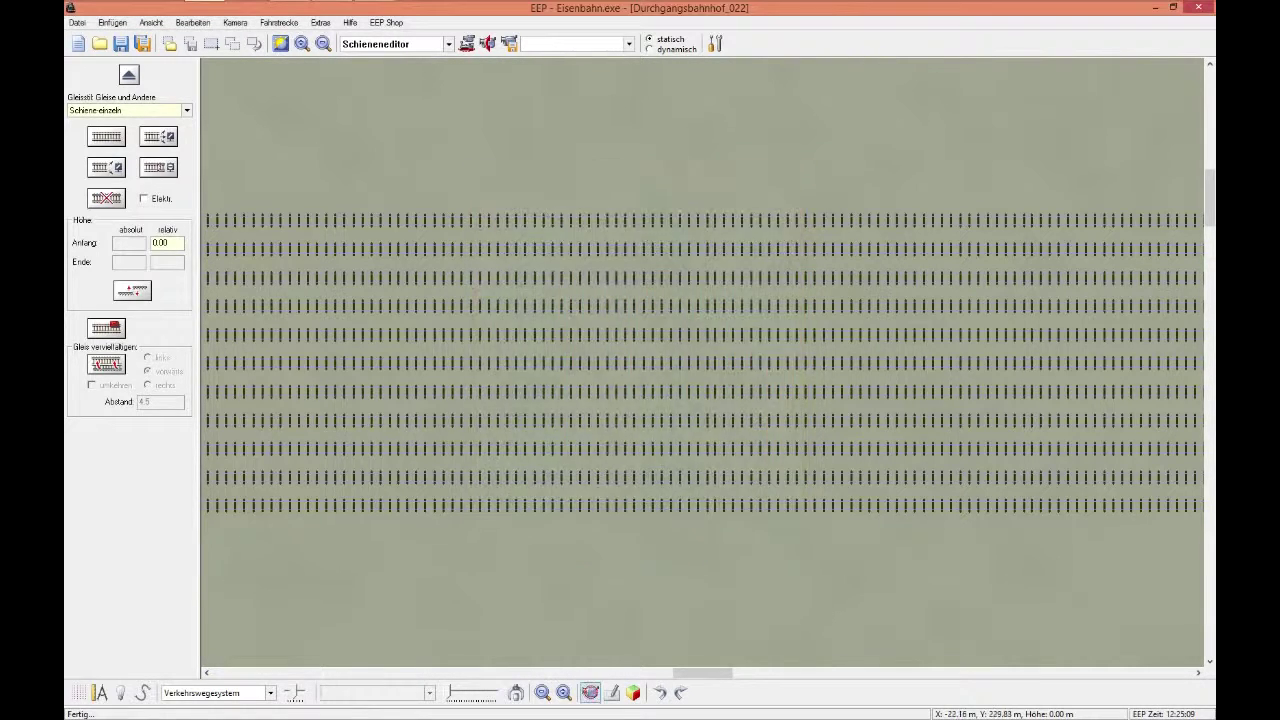
- Switch to the 3D view and fly the camera from the large brick building to an overview of the station
click(610, 692)
click(633, 692)
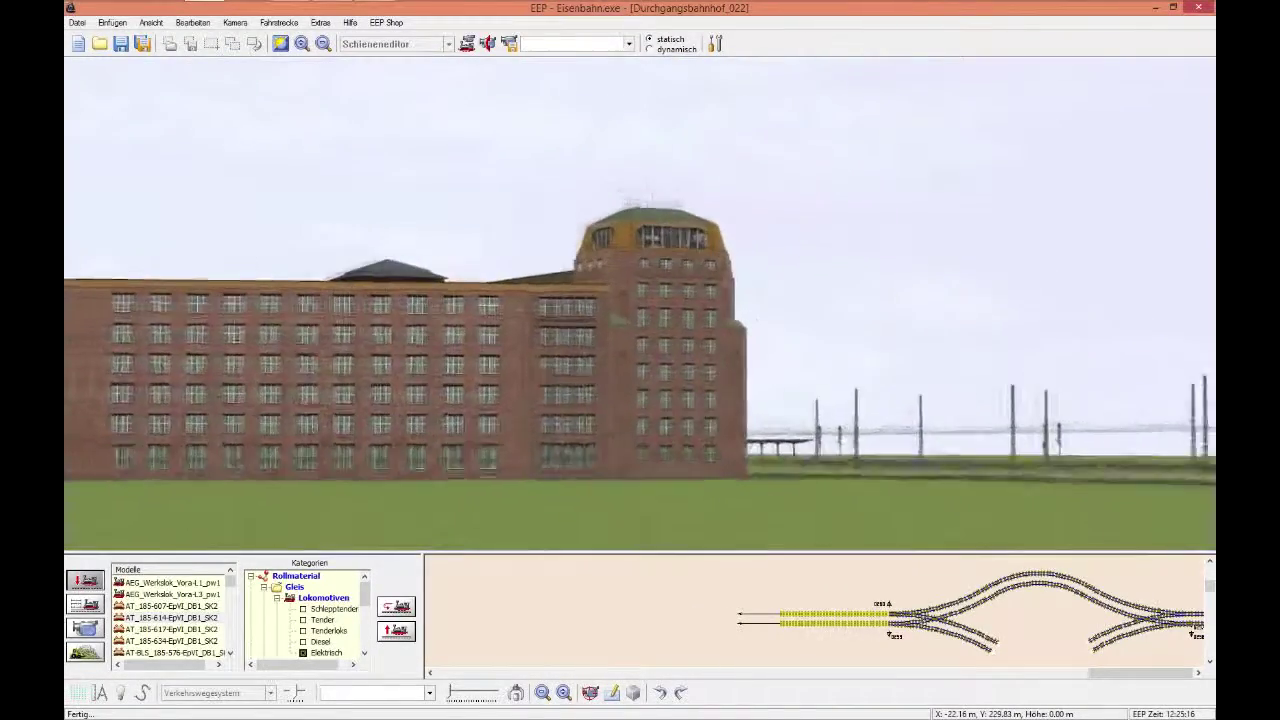
key(Up)
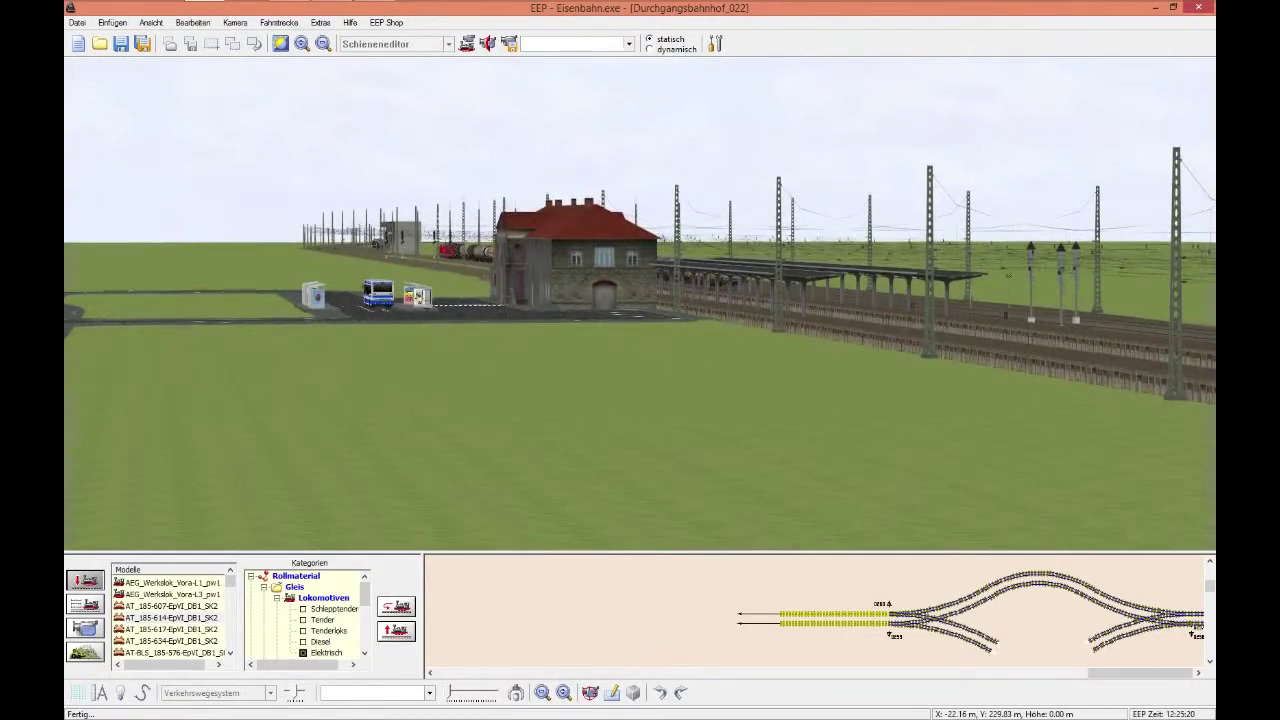
key(Page_Up)
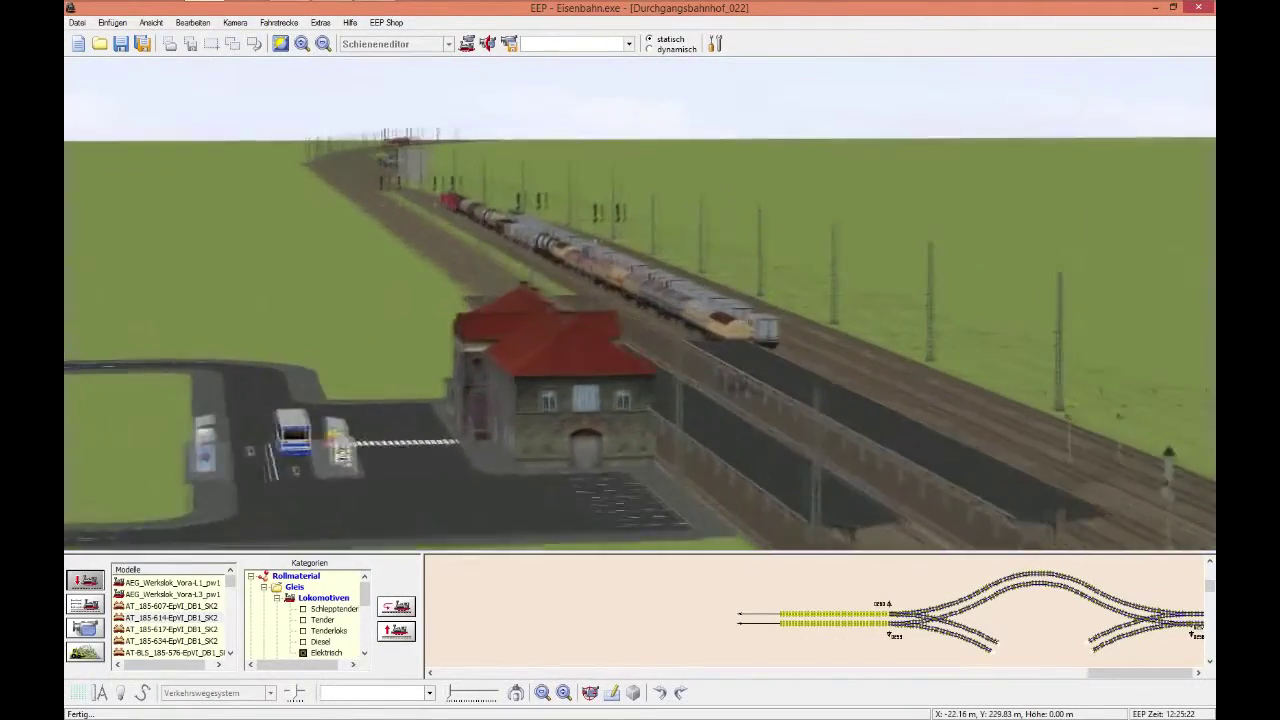
key(Page_Down)
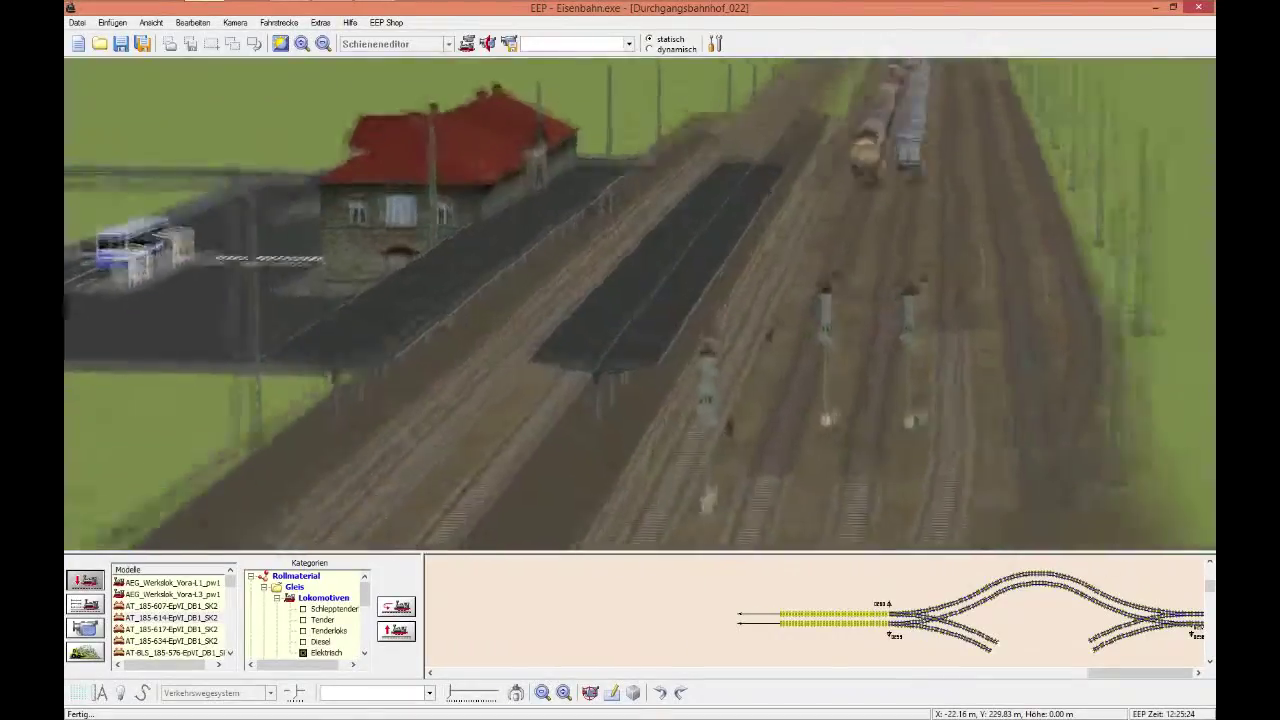
key(Up)
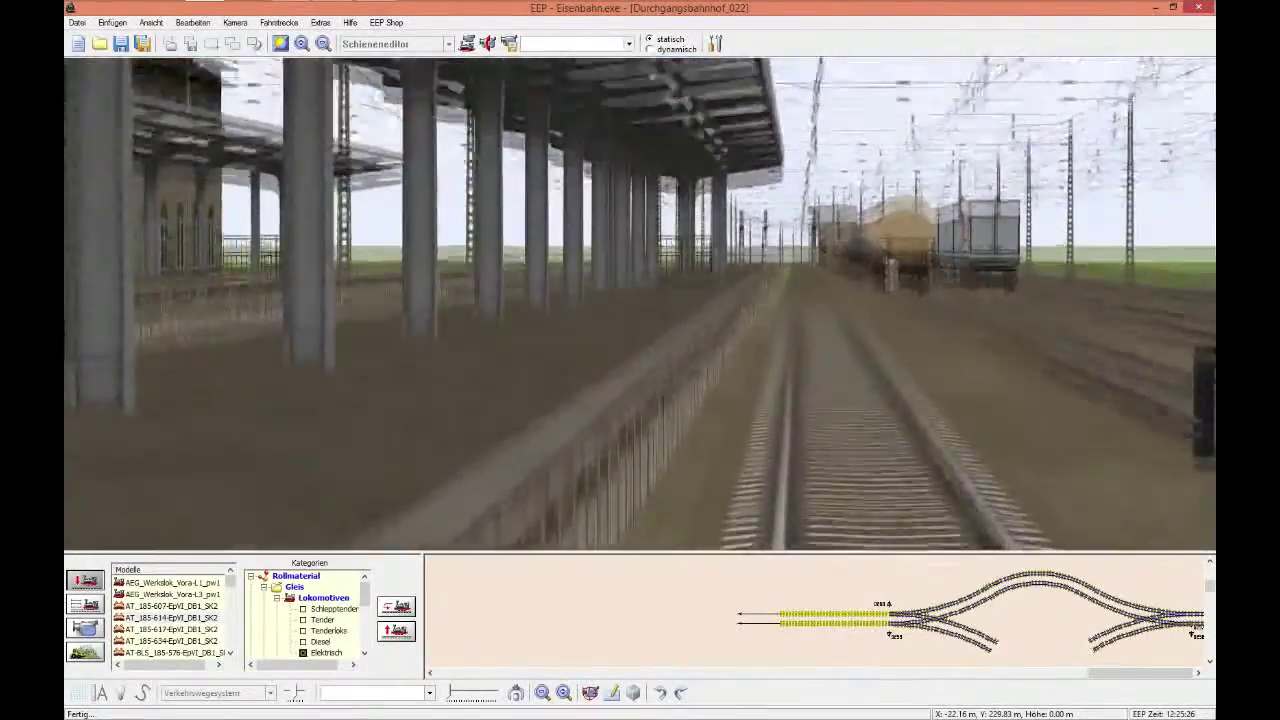
key(Down)
key(Down)
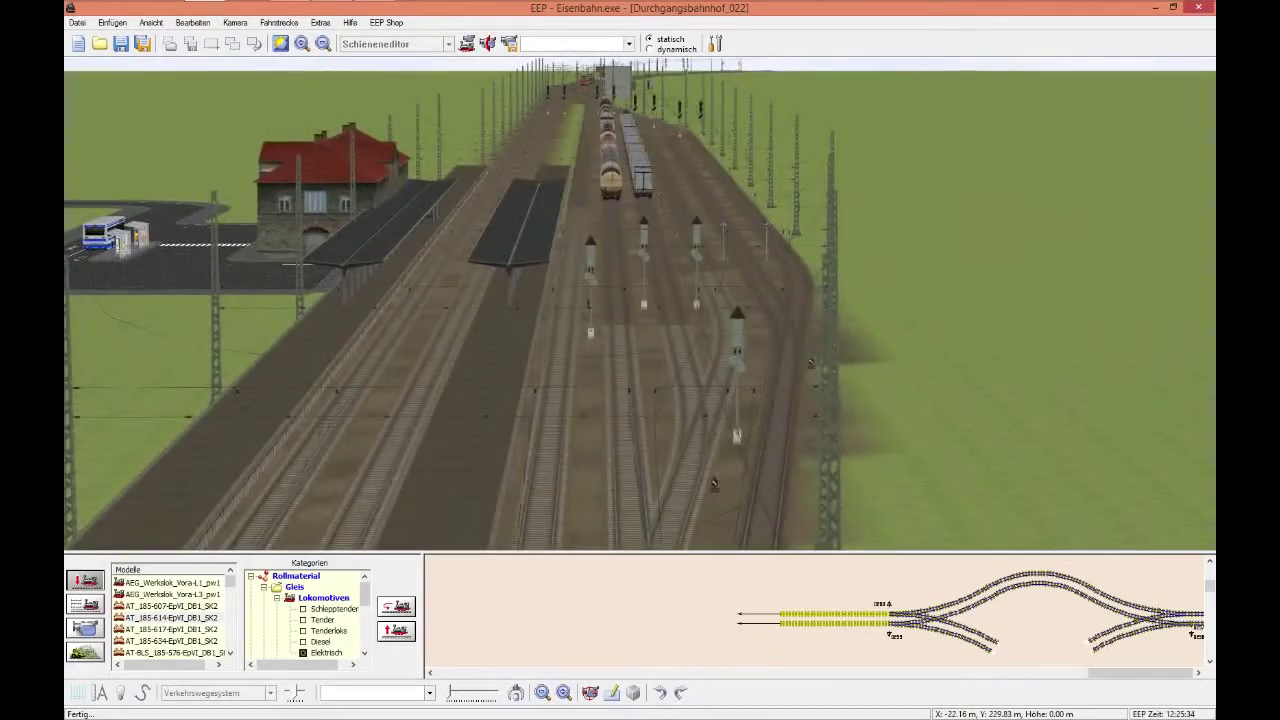
- Inspect the station tracks at ground level between the covered platform and the parked freight wagons in the 3D view
key(Up)
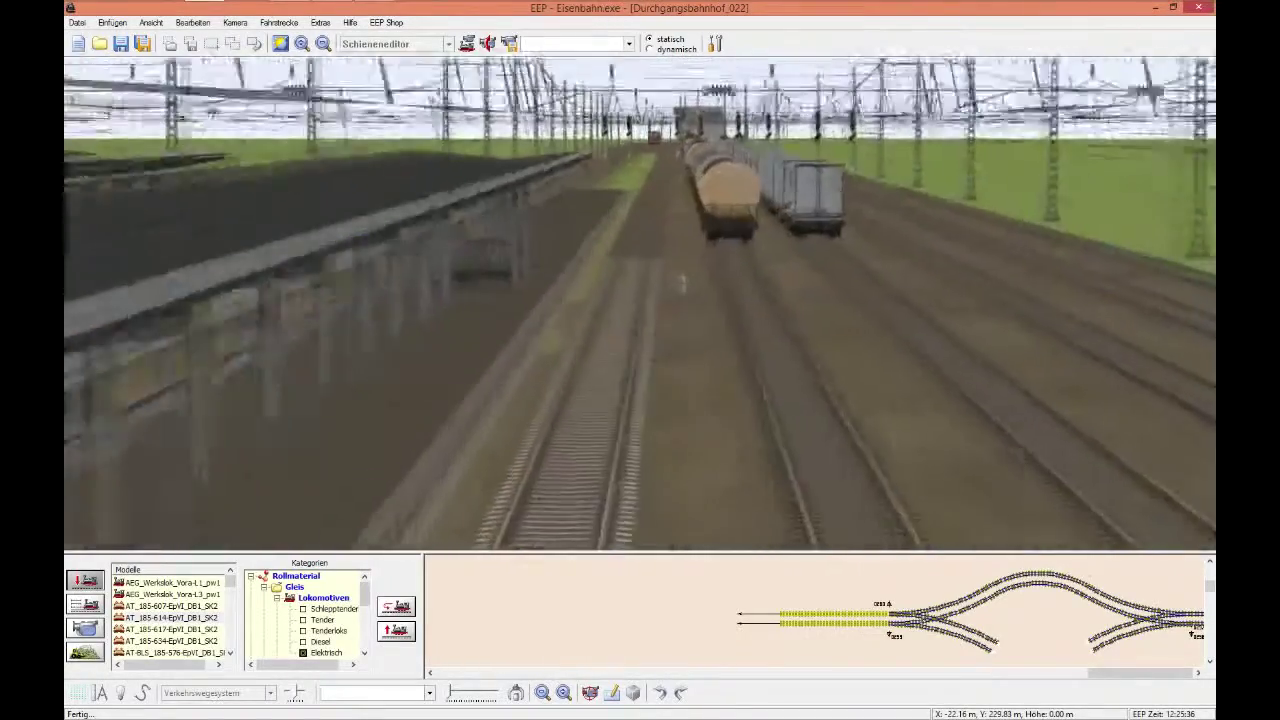
key(Up)
key(Up)
key(Up)
key(Up)
key(Up)
key(Up)
key(Up)
key(Up)
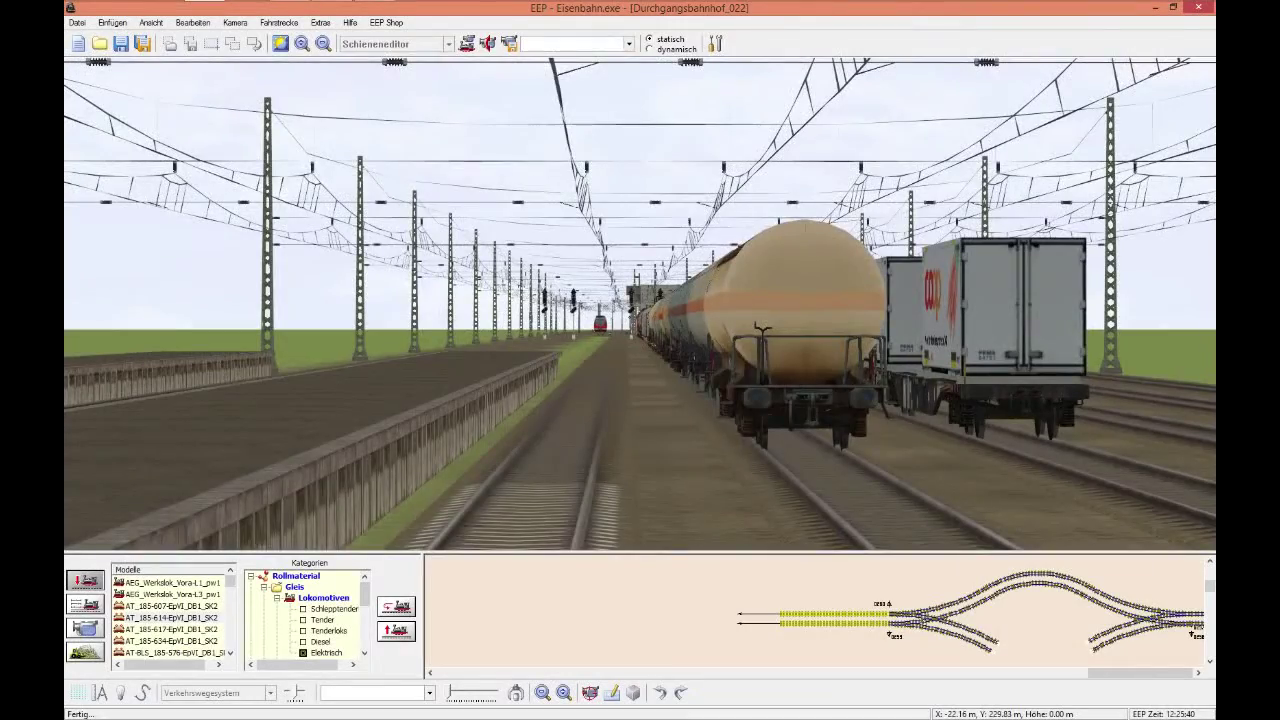
key(Up)
key(Up)
key(Up)
key(Up)
key(Down)
key(Down)
key(Down)
key(Down)
key(Down)
key(Down)
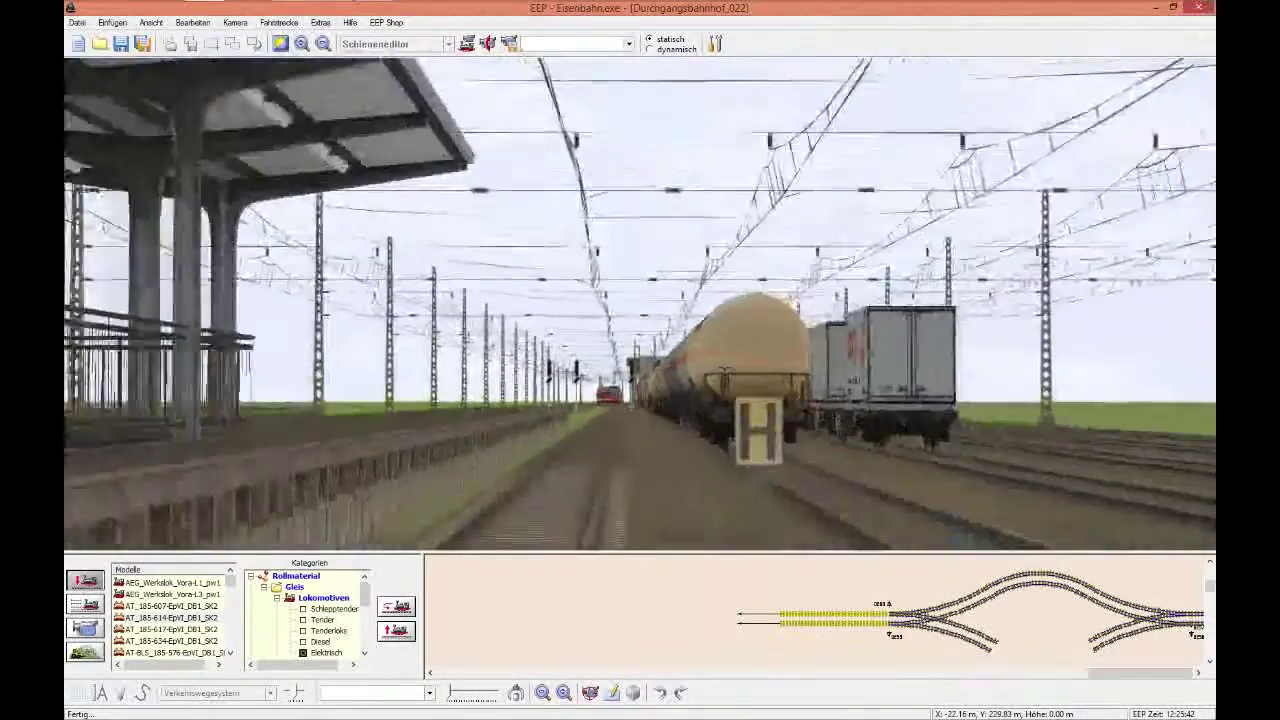
key(Down)
key(Down)
key(Down)
key(Down)
key(Down)
key(Down)
key(Down)
key(Down)
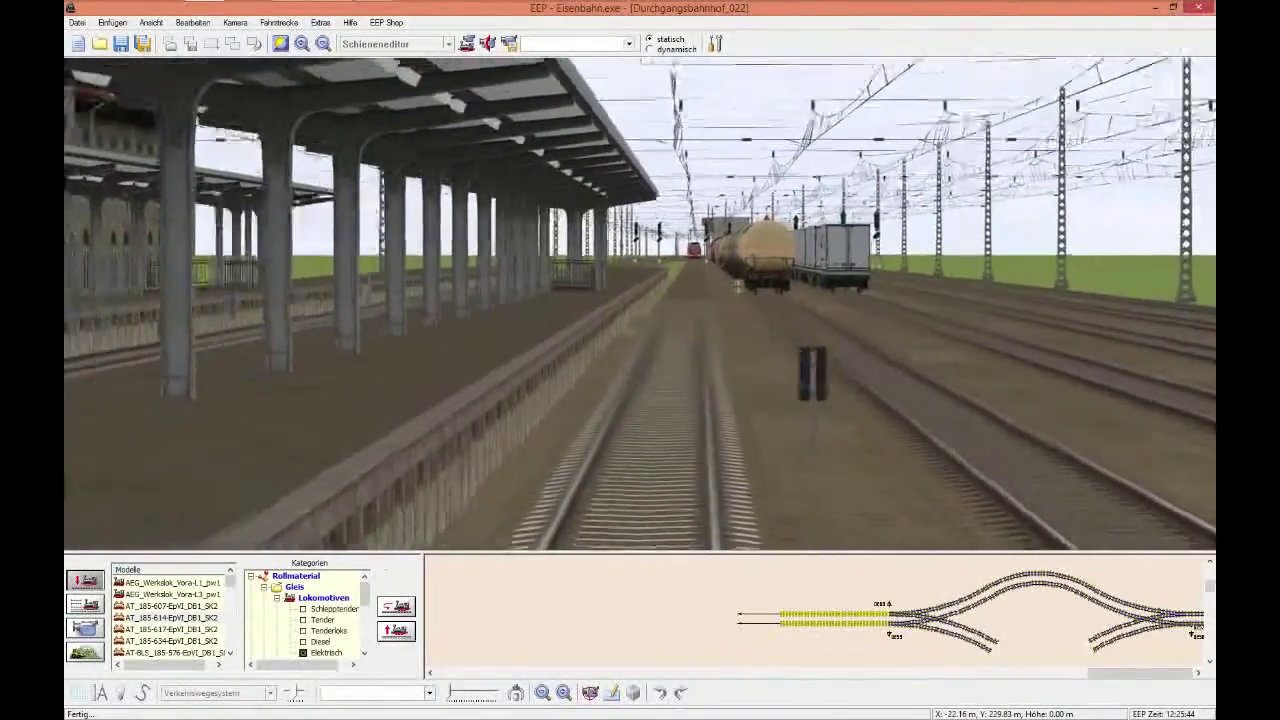
- Examine the parallel tracks beside the freight wagons from the covered platform in the 3D view
key(Right)
key(Right)
key(Right)
key(Right)
key(Right)
key(Right)
key(Right)
key(Right)
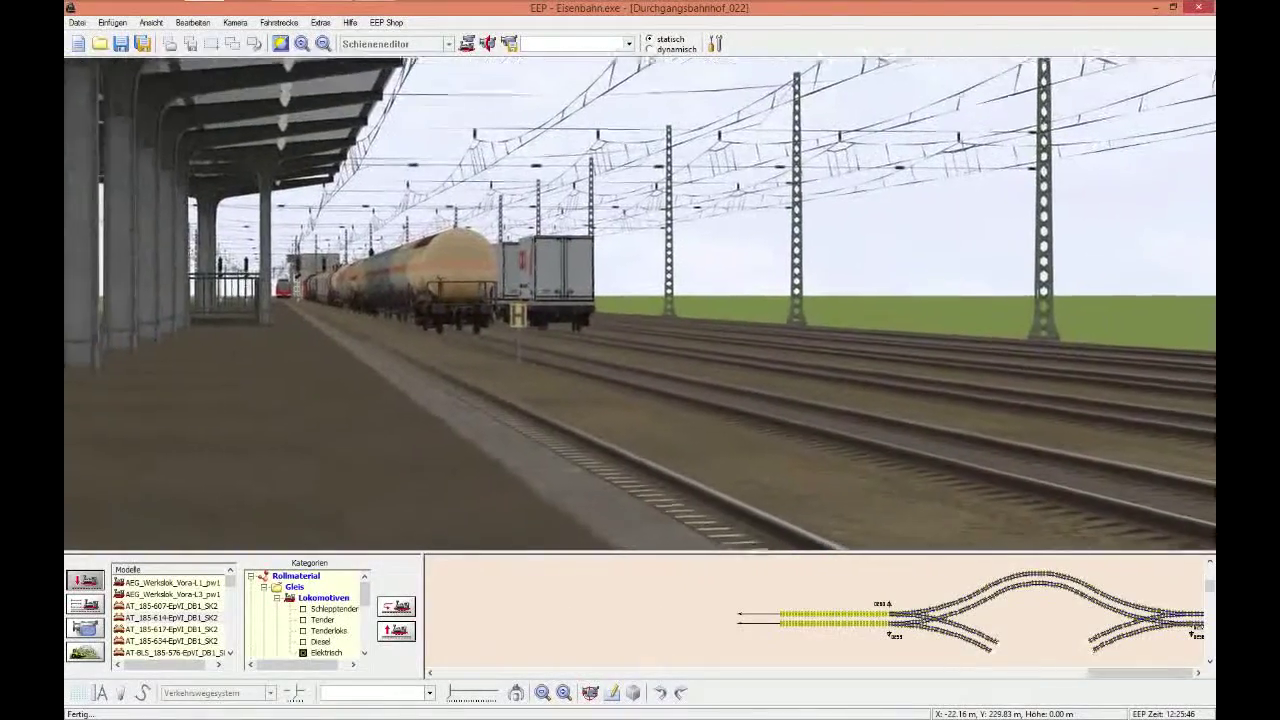
key(Left)
key(Left)
key(Left)
key(Left)
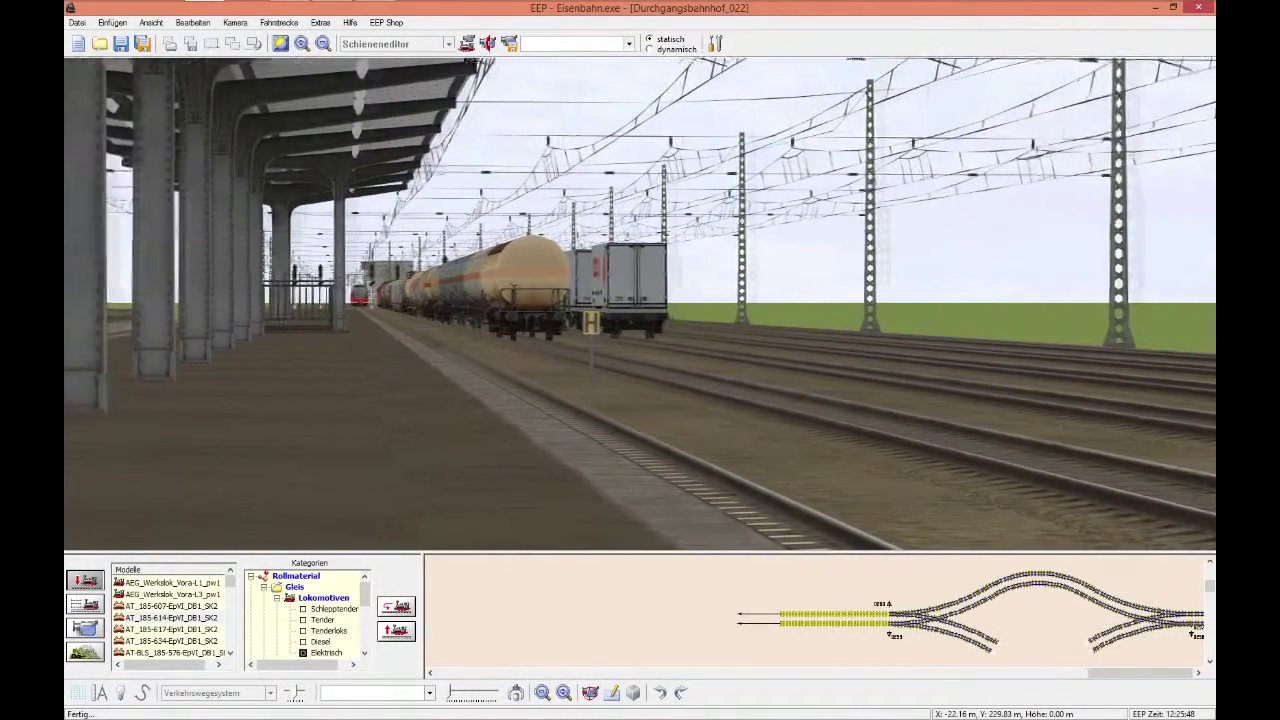